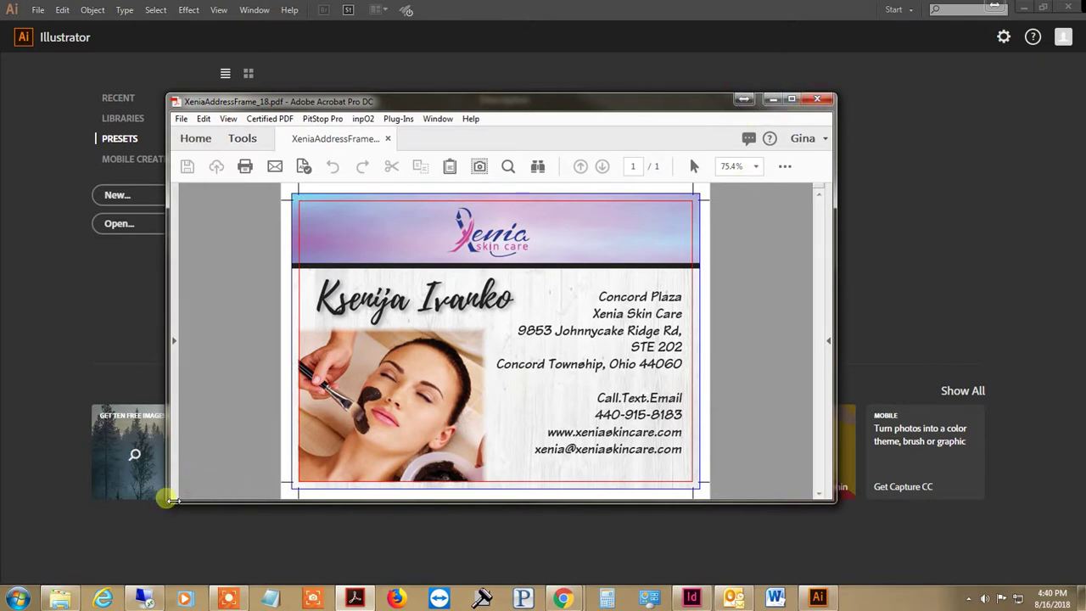
Review the business card PDF in Acrobat, close it, and drop it onto Illustrator's start screen.
{"action": "left_click_drag", "start_coordinate": [172, 504], "coordinate": [92, 568]}
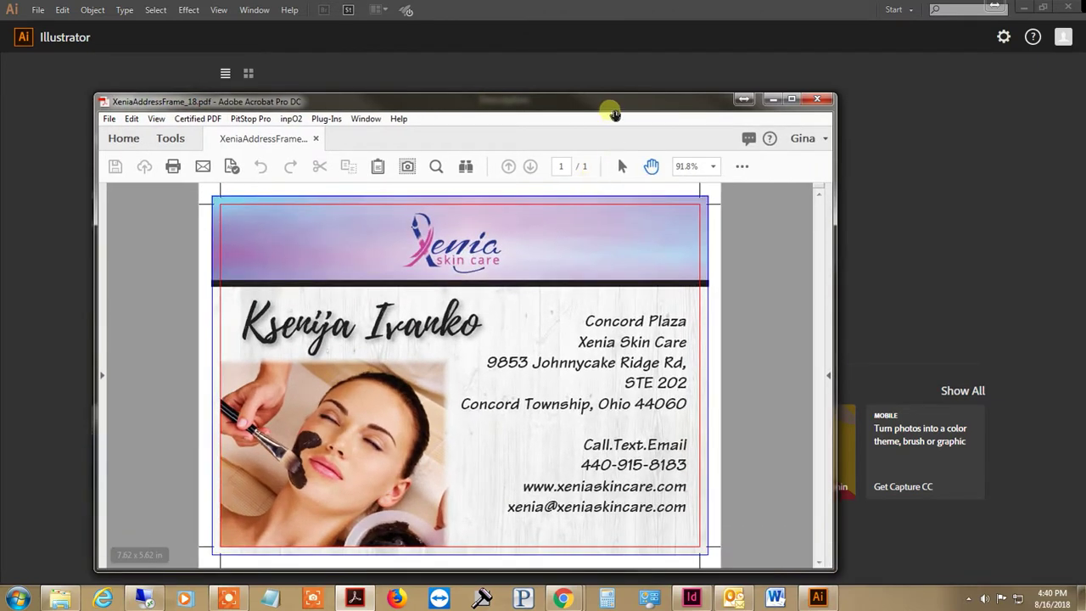
{"action": "left_click_drag", "start_coordinate": [610, 109], "coordinate": [770, 44]}
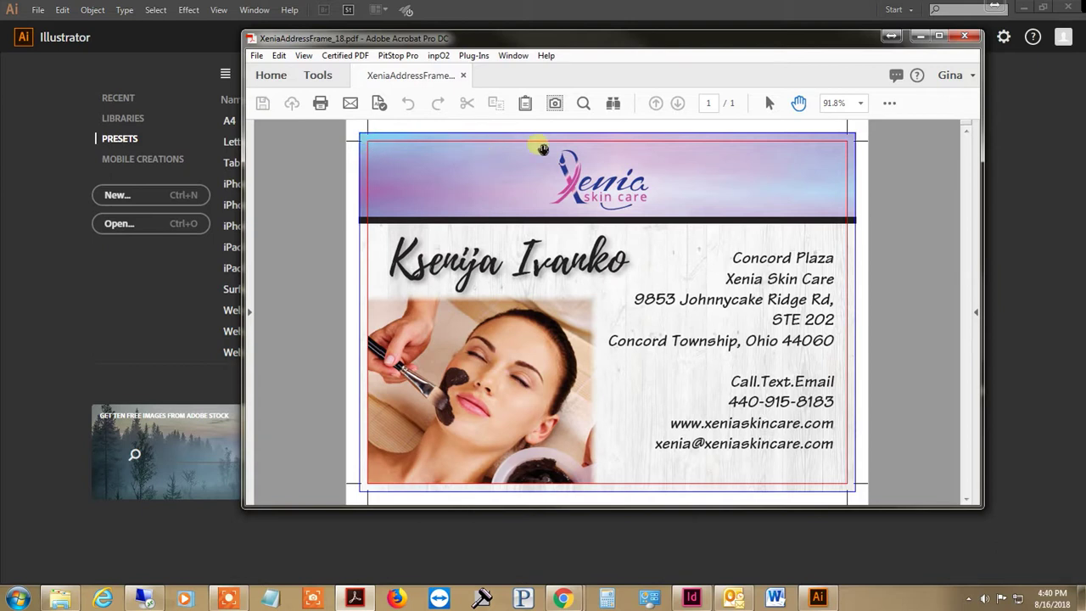
{"action": "left_click", "coordinate": [966, 39]}
{"action": "left_click_drag", "start_coordinate": [1085, 229], "coordinate": [432, 190]}
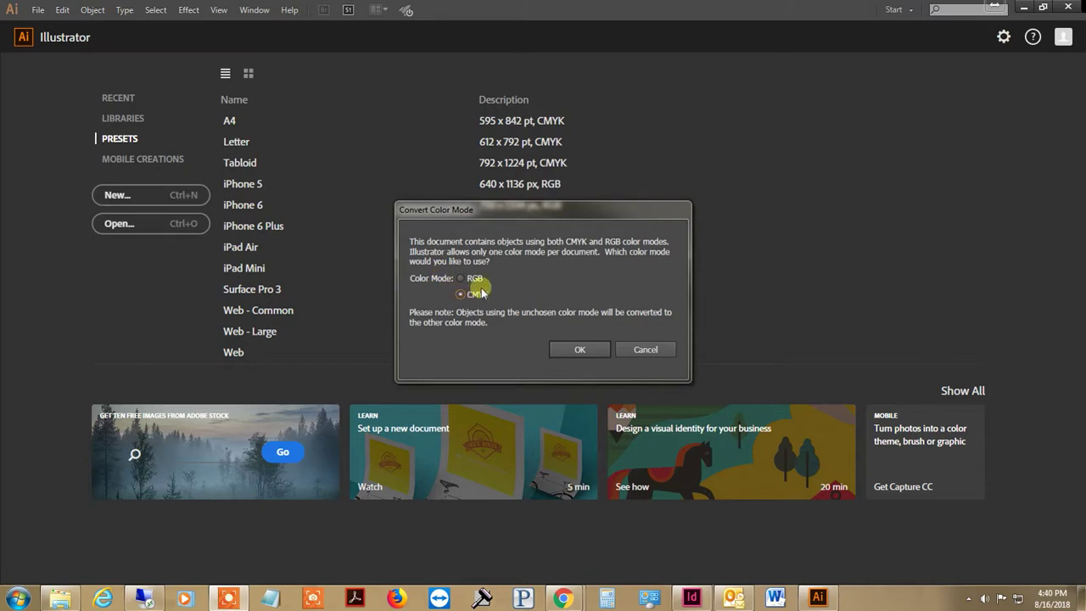
Open XeniaAddressFrame_18.pdf in CMYK, zoom to 150%, and inspect the card's clip group in isolation.
{"action": "left_click", "coordinate": [584, 352]}
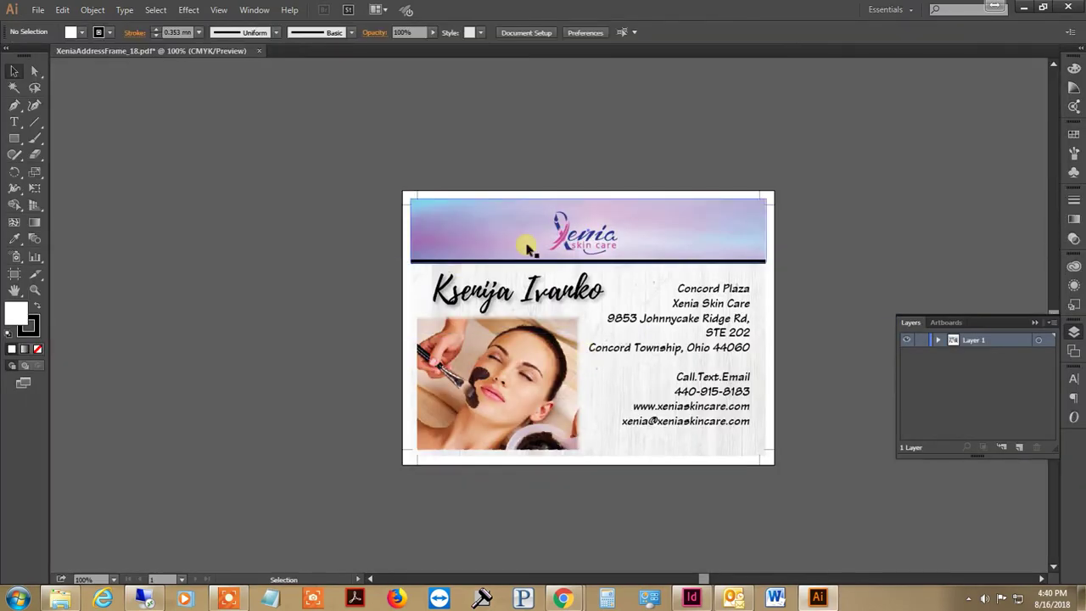
{"action": "left_click", "coordinate": [526, 246]}
{"action": "key", "text": "ctrl+equal"}
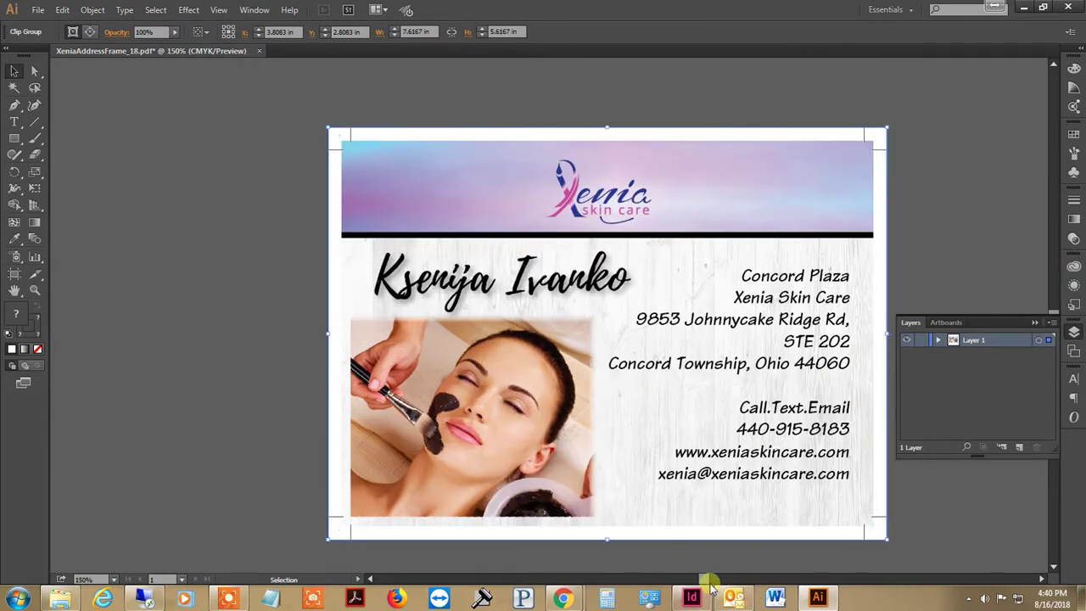
{"action": "scroll", "coordinate": [708, 582], "scroll_direction": "right", "scroll_amount": 3}
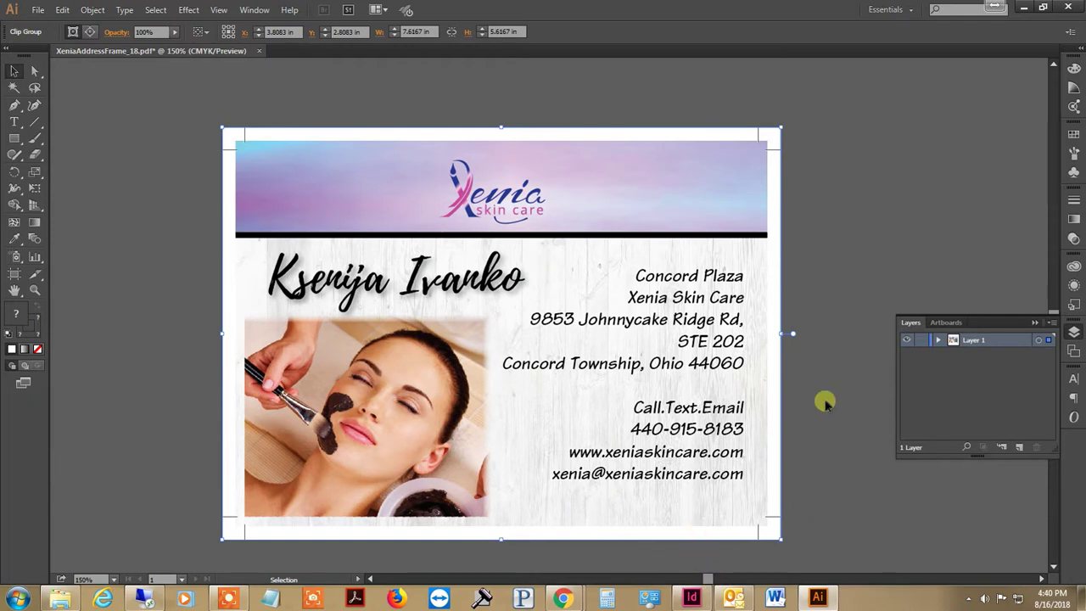
{"action": "double_click", "coordinate": [604, 194]}
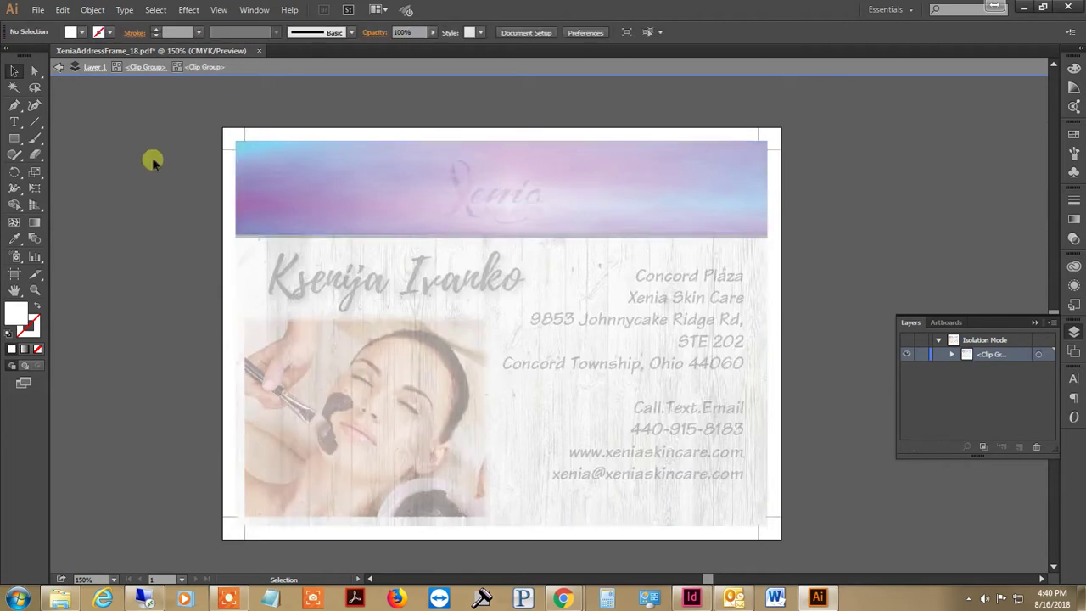
{"action": "left_click", "coordinate": [249, 192]}
{"action": "double_click", "coordinate": [190, 201]}
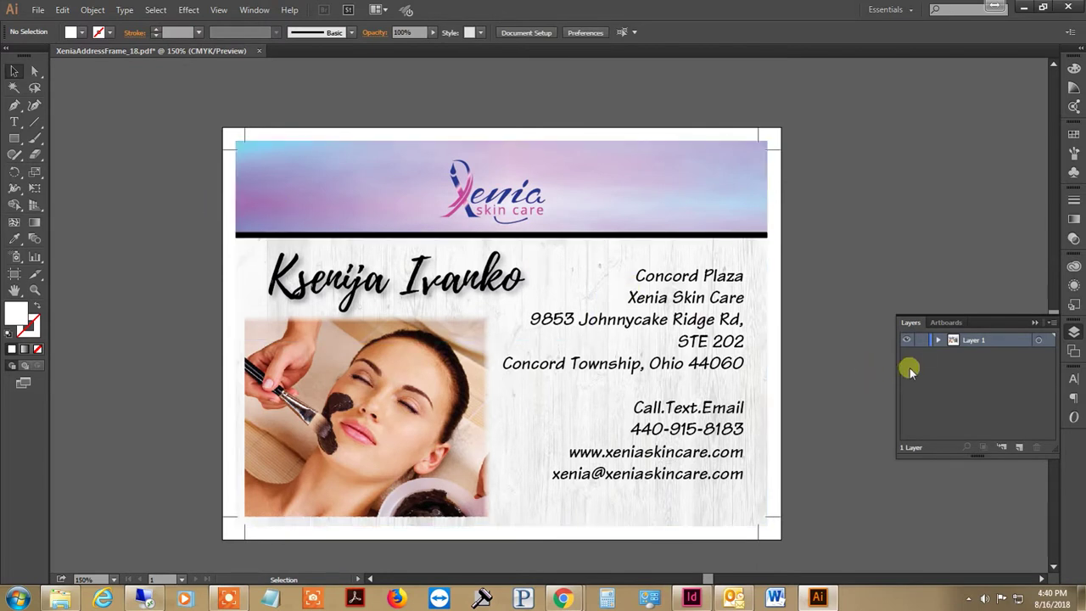
Duplicate Layer 1, rename the copy 'uv', and hide the original Layer 1.
{"action": "left_click", "coordinate": [1052, 322]}
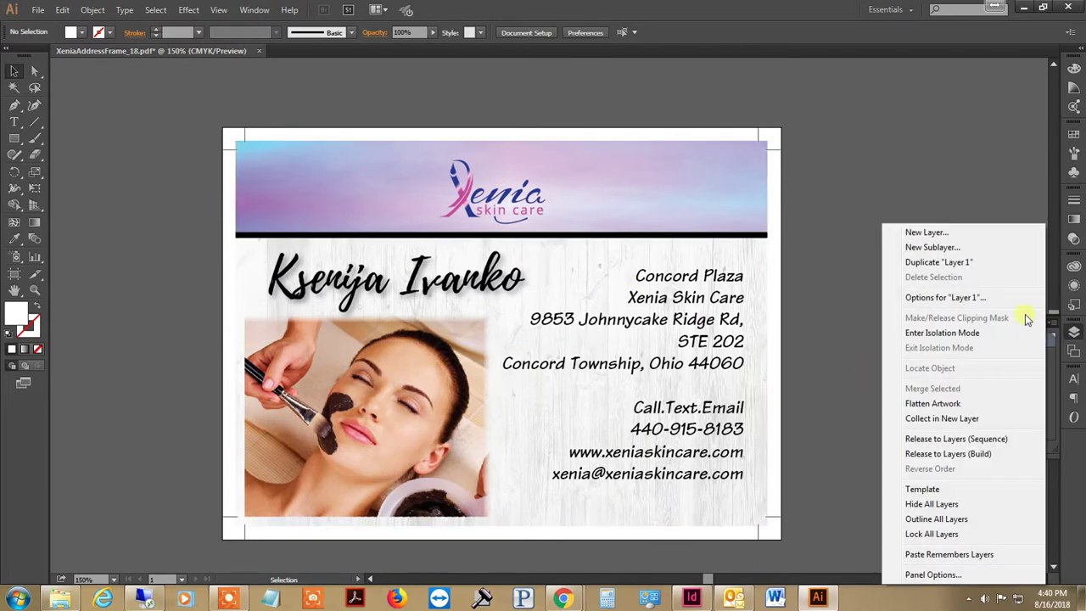
{"action": "left_click", "coordinate": [938, 262]}
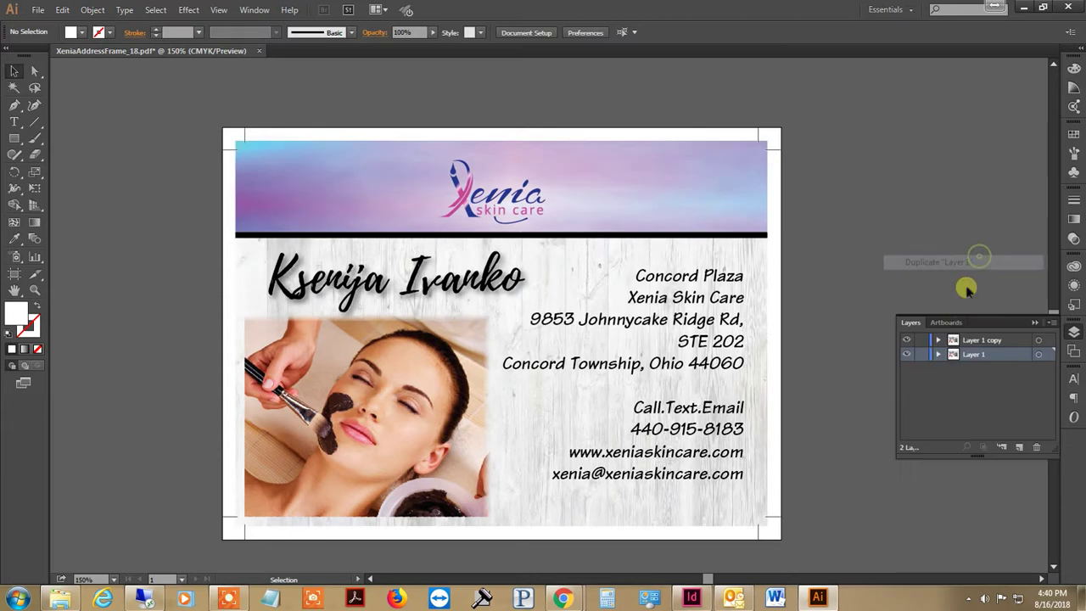
{"action": "double_click", "coordinate": [975, 340]}
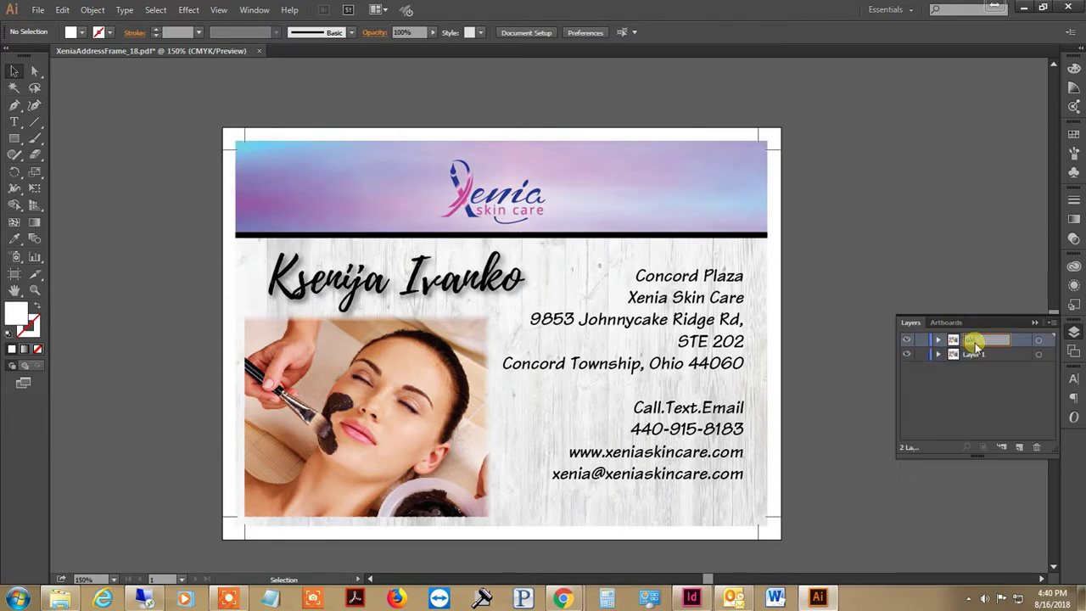
{"action": "type", "text": "wv"}
{"action": "key", "text": "Return"}
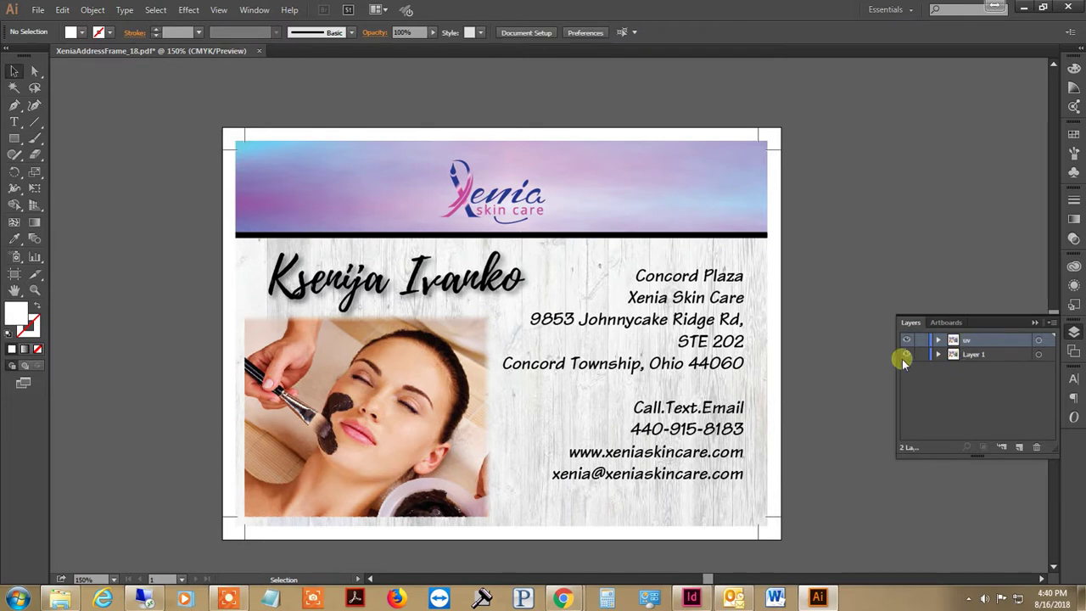
{"action": "left_click", "coordinate": [906, 354]}
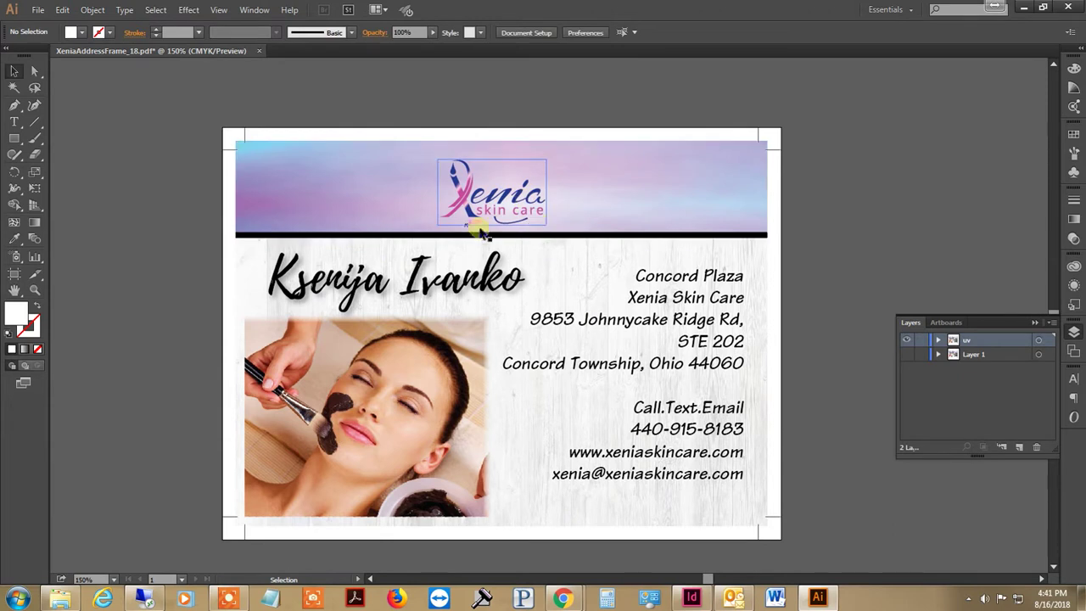
On the uv layer, delete the address and contact text block and the black rule.
{"action": "double_click", "coordinate": [712, 522]}
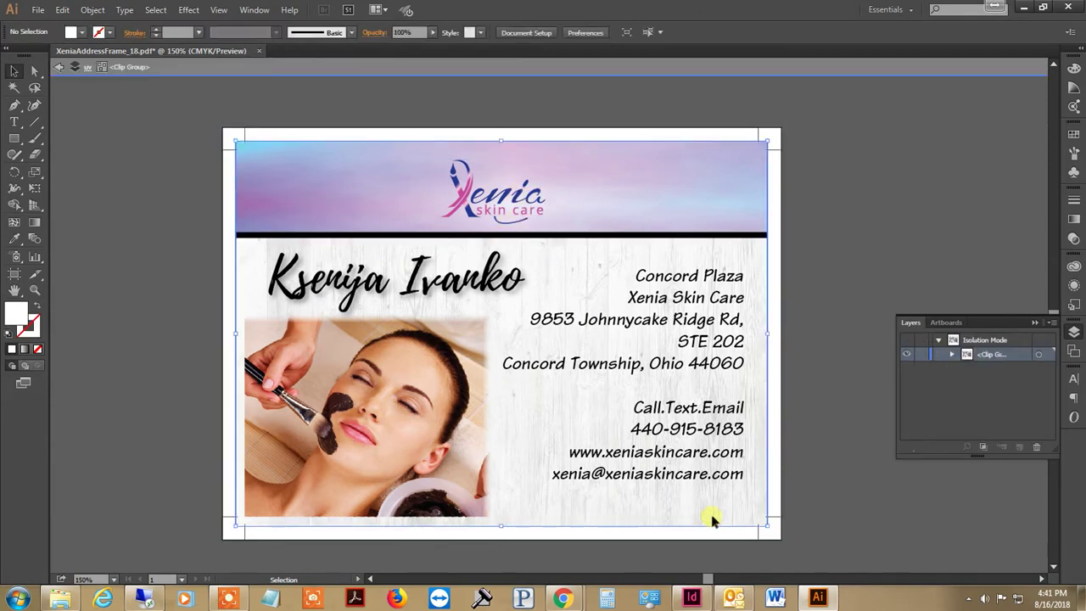
{"action": "double_click", "coordinate": [712, 474]}
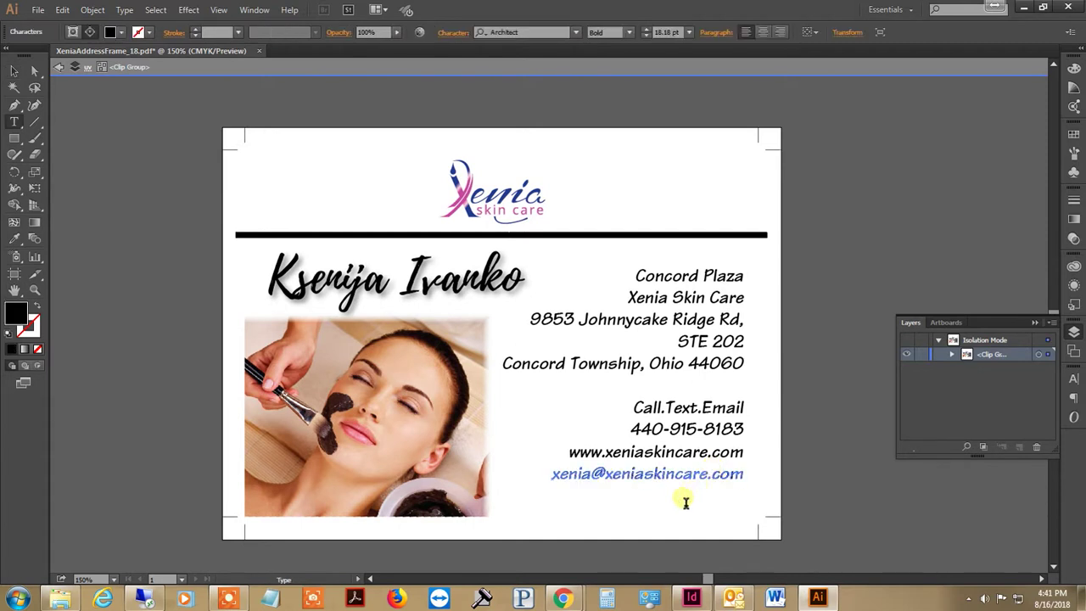
{"action": "left_click", "coordinate": [13, 71]}
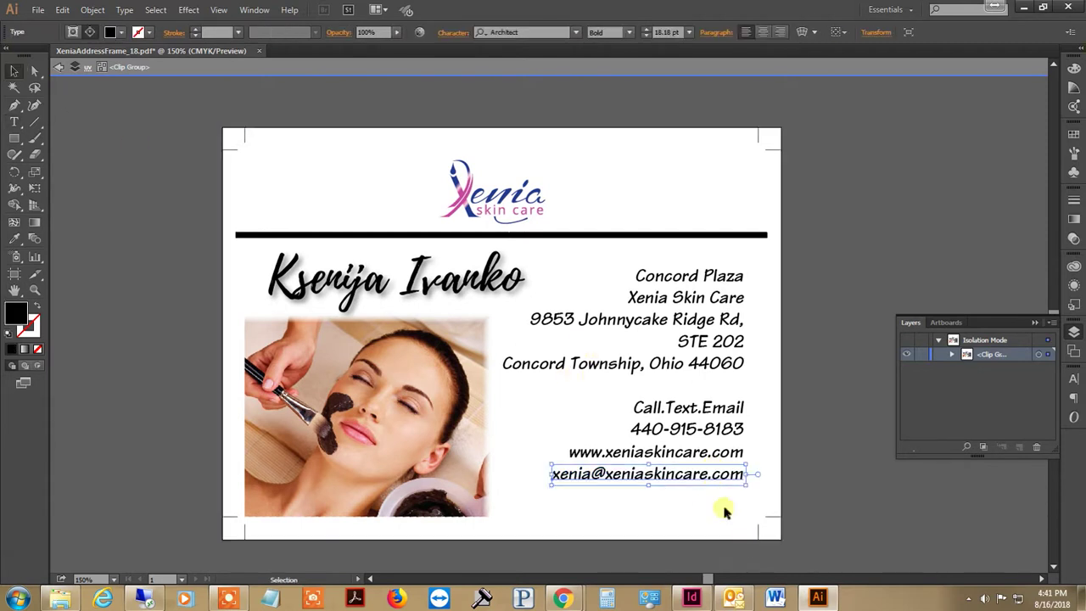
{"action": "left_click", "coordinate": [692, 277]}
{"action": "key", "text": "Delete"}
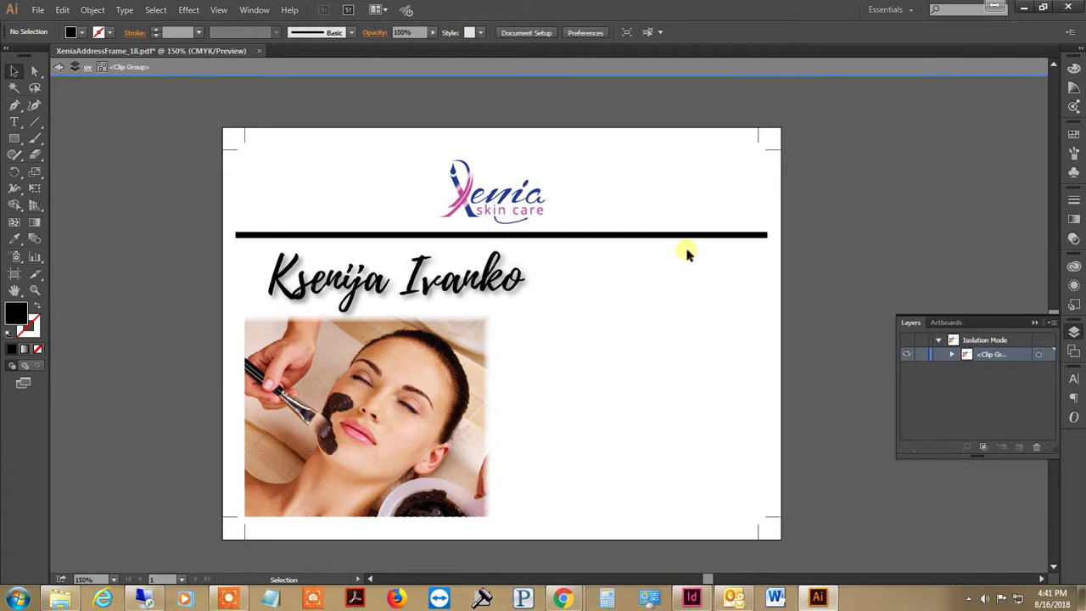
{"action": "left_click", "coordinate": [689, 236]}
{"action": "key", "text": "Delete"}
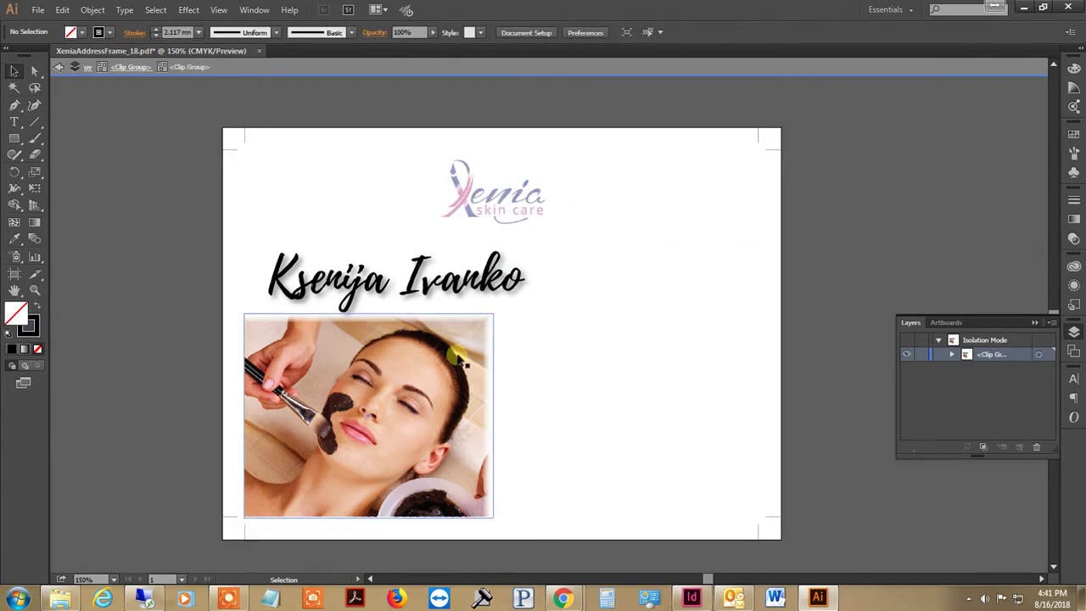
Delete the photo from inside its group, then exit isolation.
{"action": "left_click", "coordinate": [407, 395]}
{"action": "double_click", "coordinate": [426, 402]}
{"action": "left_click", "coordinate": [426, 403]}
{"action": "key", "text": "Delete"}
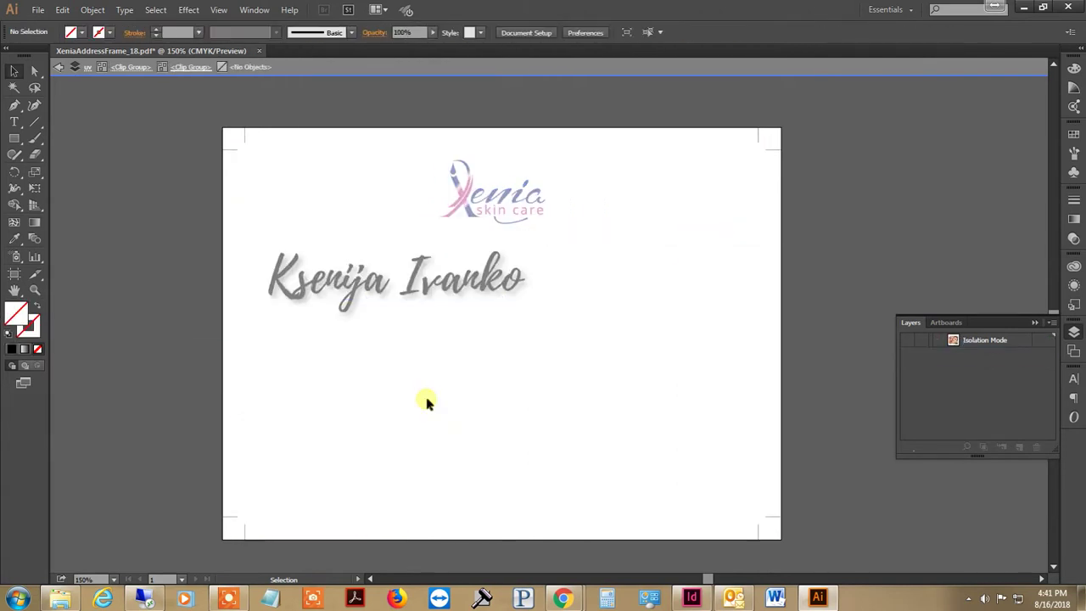
{"action": "double_click", "coordinate": [585, 384]}
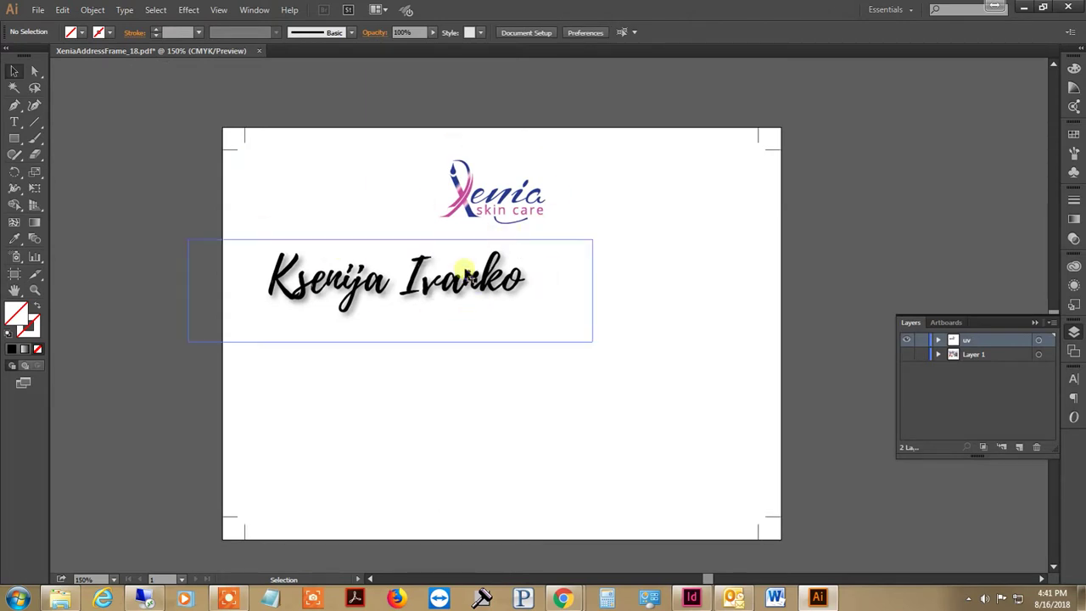
Zoom to 400% on the isolated logo and fill the X's lower piece with K 100 black.
{"action": "left_click", "coordinate": [469, 210]}
{"action": "double_click", "coordinate": [469, 210]}
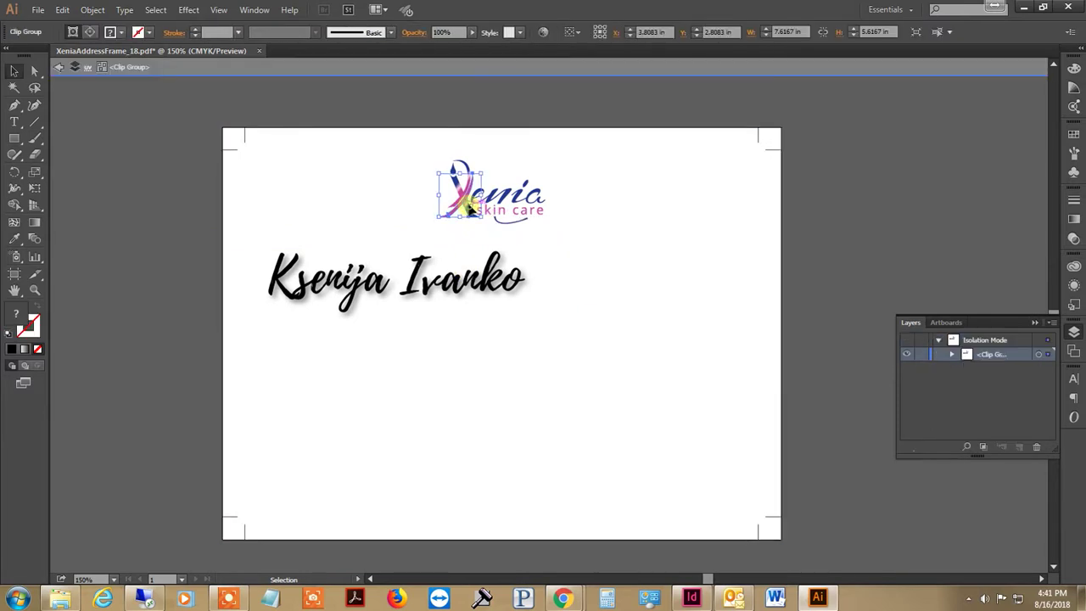
{"action": "scroll", "coordinate": [469, 210], "scroll_direction": "up", "scroll_amount": 3}
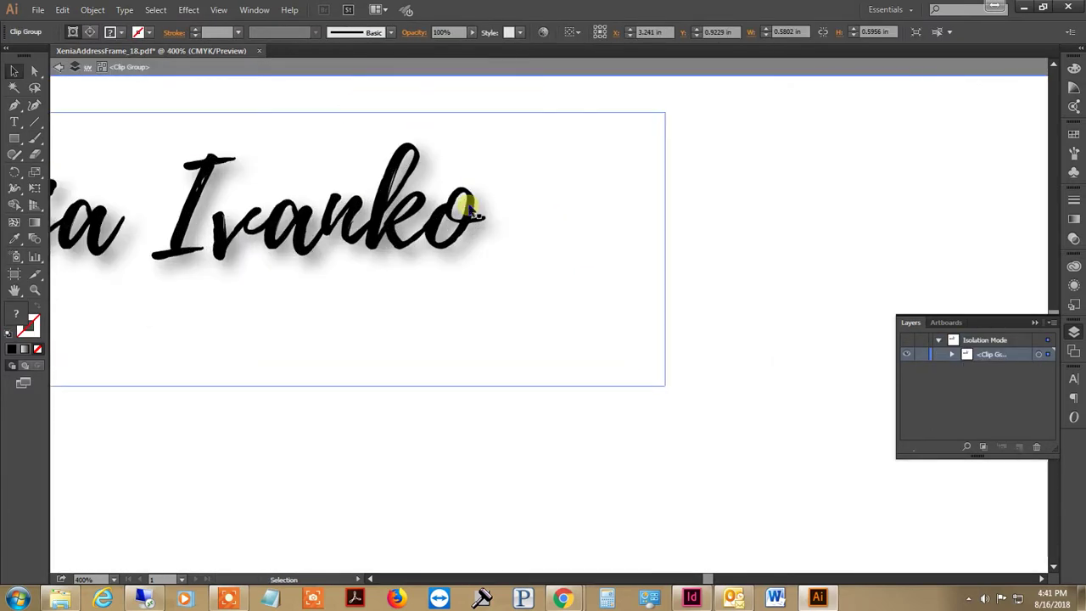
{"action": "scroll", "coordinate": [469, 209], "scroll_direction": "up", "scroll_amount": 3}
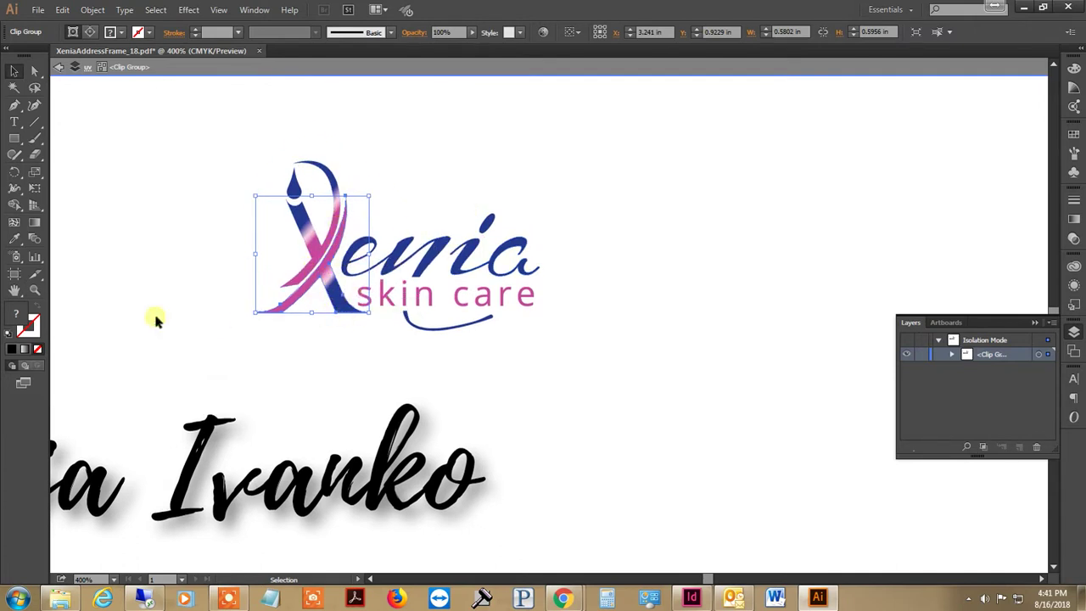
{"action": "double_click", "coordinate": [16, 310]}
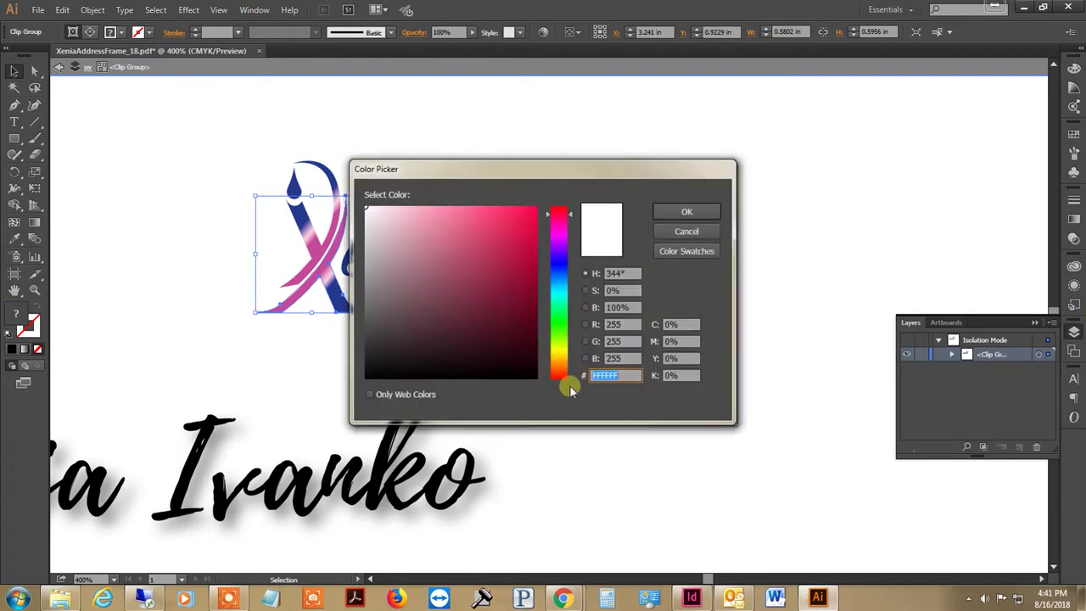
{"action": "left_click", "coordinate": [685, 378]}
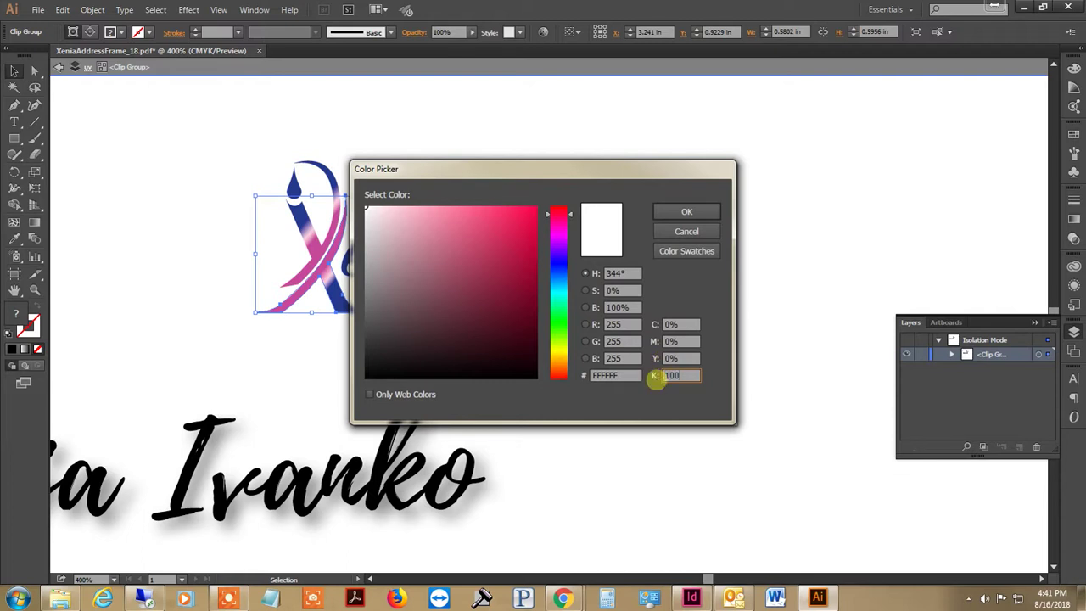
{"action": "key", "text": "Return"}
{"action": "left_click", "coordinate": [165, 274]}
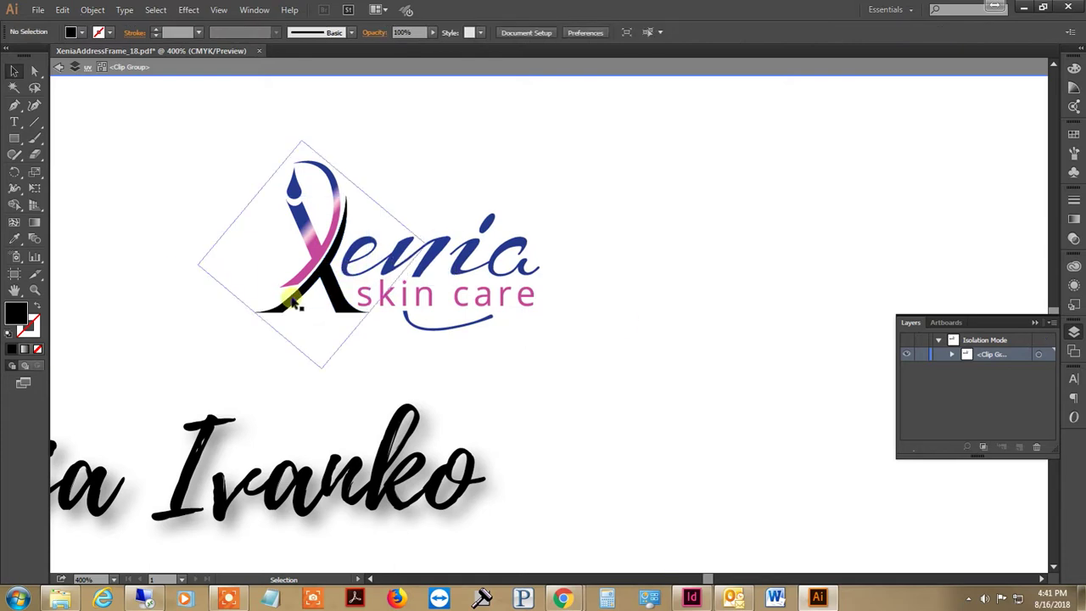
Set cyan, magenta and yellow to 0 on the upper piece of the logo's X.
{"action": "double_click", "coordinate": [317, 240]}
{"action": "left_click", "coordinate": [318, 240]}
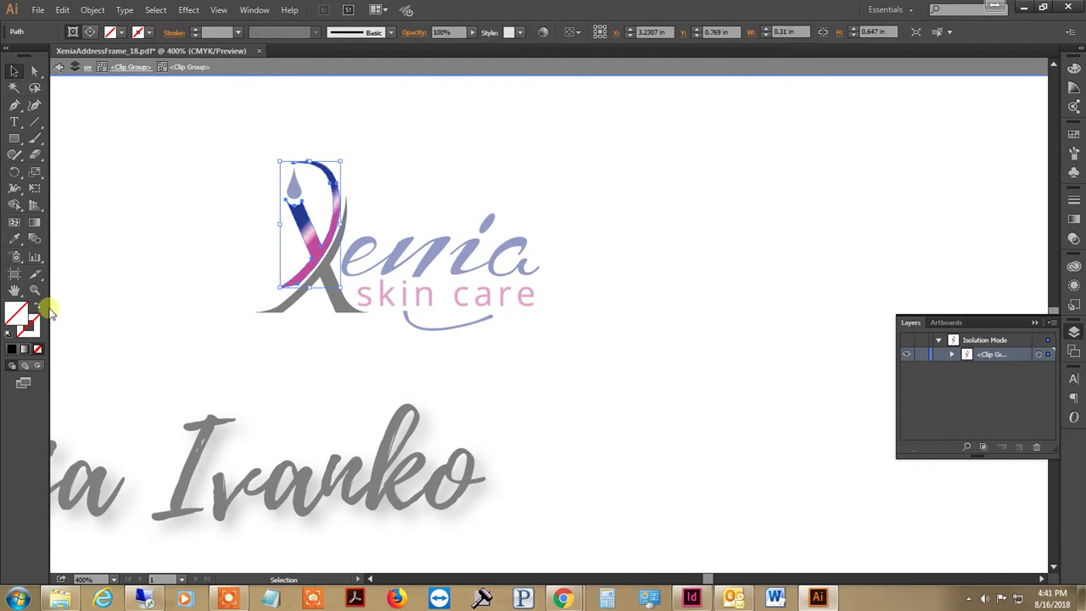
{"action": "double_click", "coordinate": [17, 314]}
{"action": "left_click", "coordinate": [692, 323]}
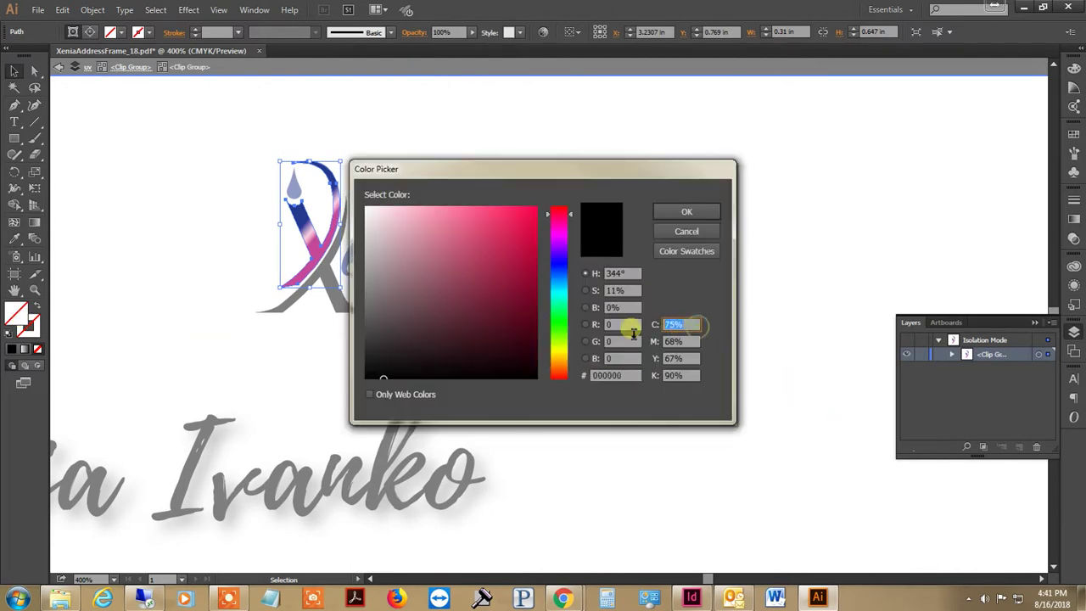
{"action": "type", "text": "0"}
{"action": "key", "text": "Tab"}
{"action": "type", "text": "0"}
{"action": "key", "text": "Tab"}
{"action": "type", "text": "0"}
{"action": "key", "text": "Tab"}
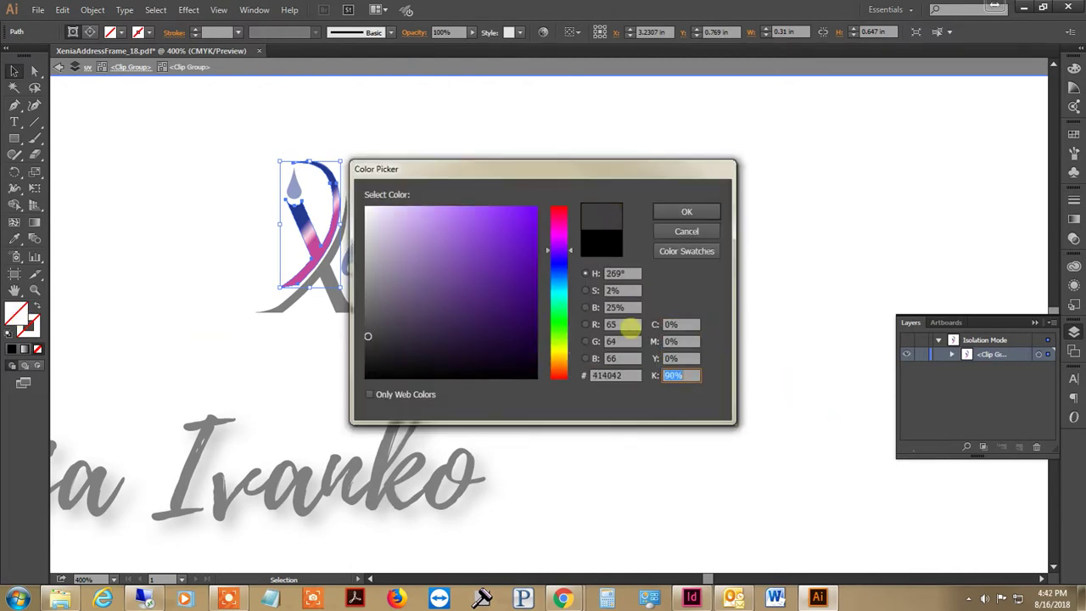
{"action": "key", "text": "Return"}
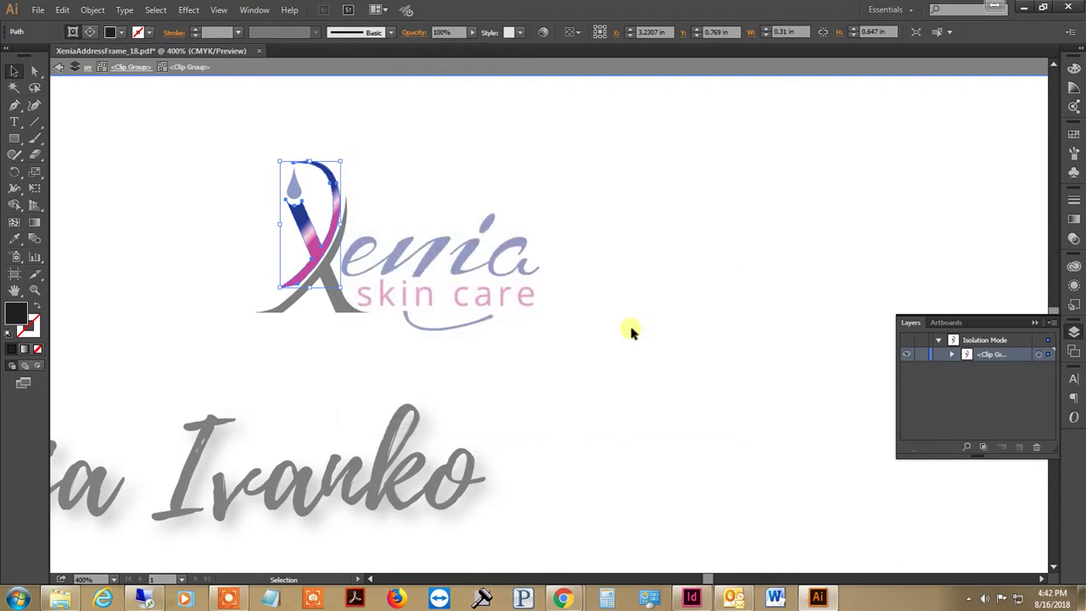
{"action": "double_click", "coordinate": [457, 157]}
Give the X mark's strokes a 100% K black fill.
{"action": "double_click", "coordinate": [314, 243]}
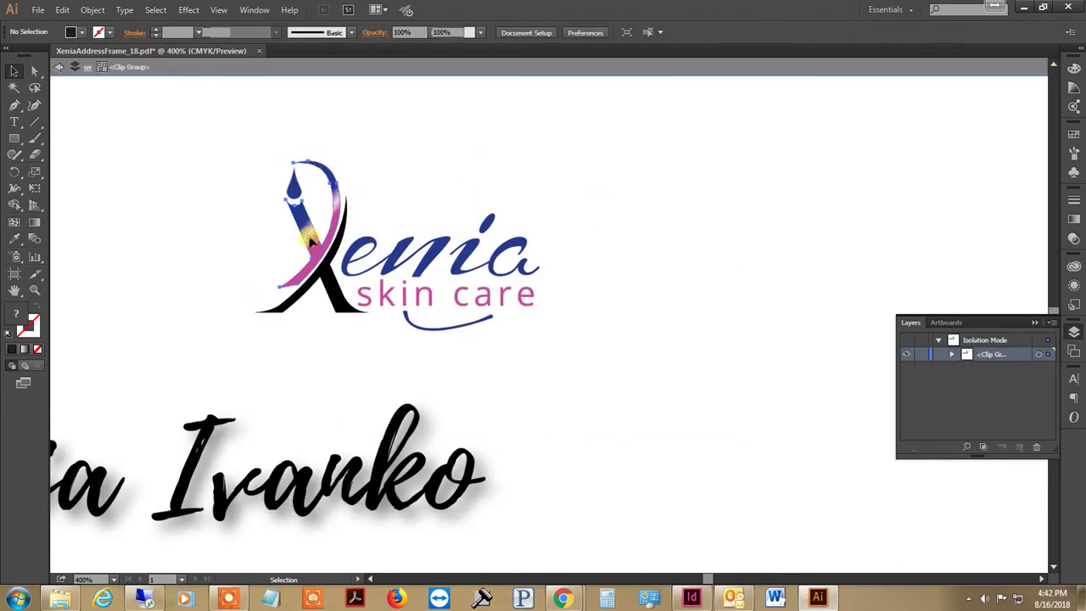
{"action": "left_click", "coordinate": [311, 239]}
{"action": "double_click", "coordinate": [22, 321]}
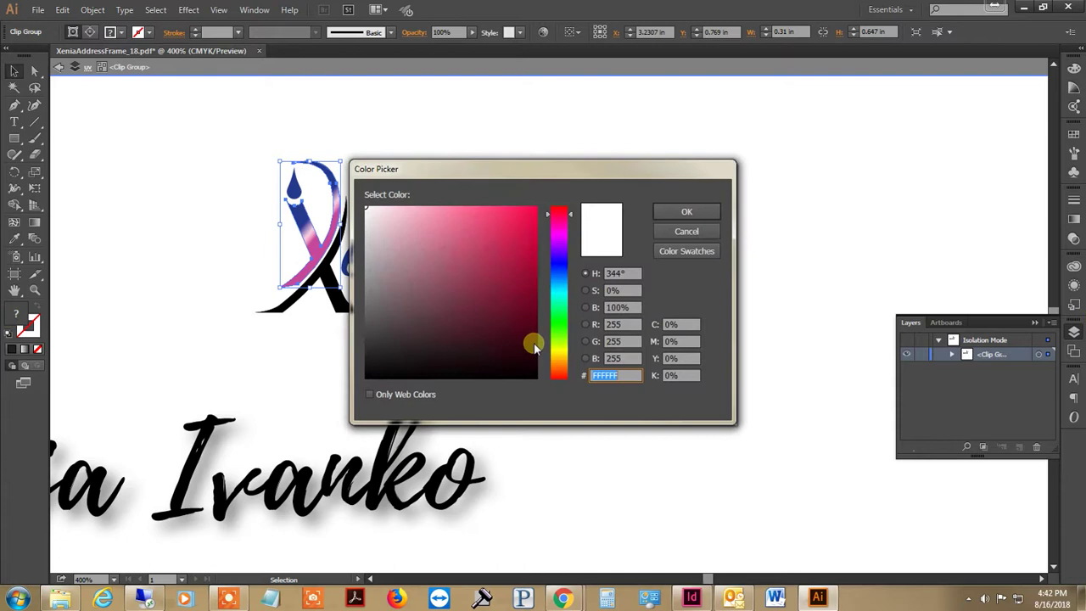
{"action": "double_click", "coordinate": [676, 375]}
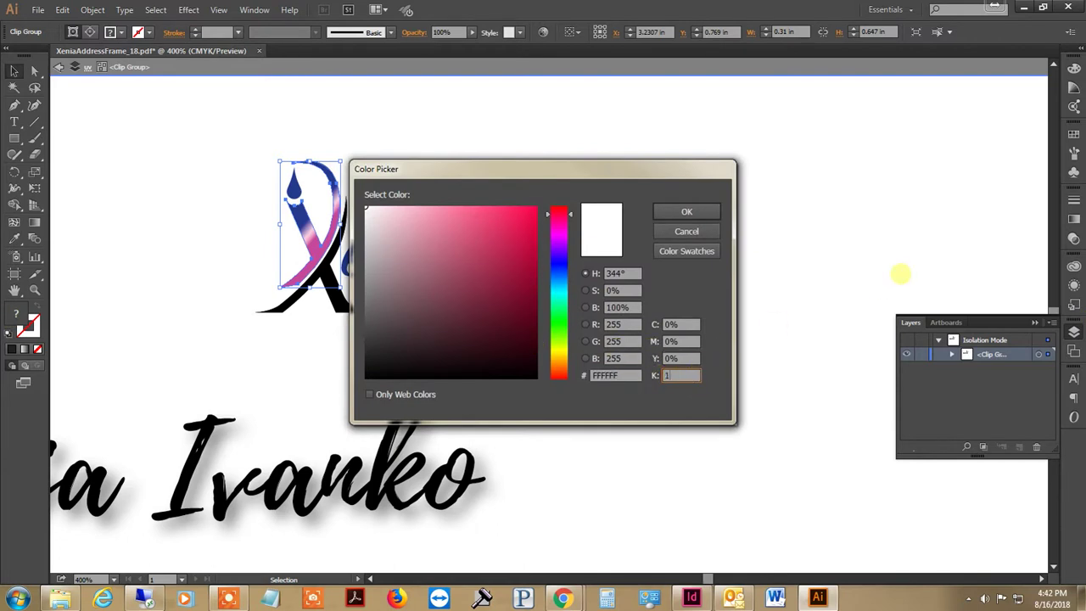
{"action": "type", "text": "100"}
{"action": "key", "text": "Return"}
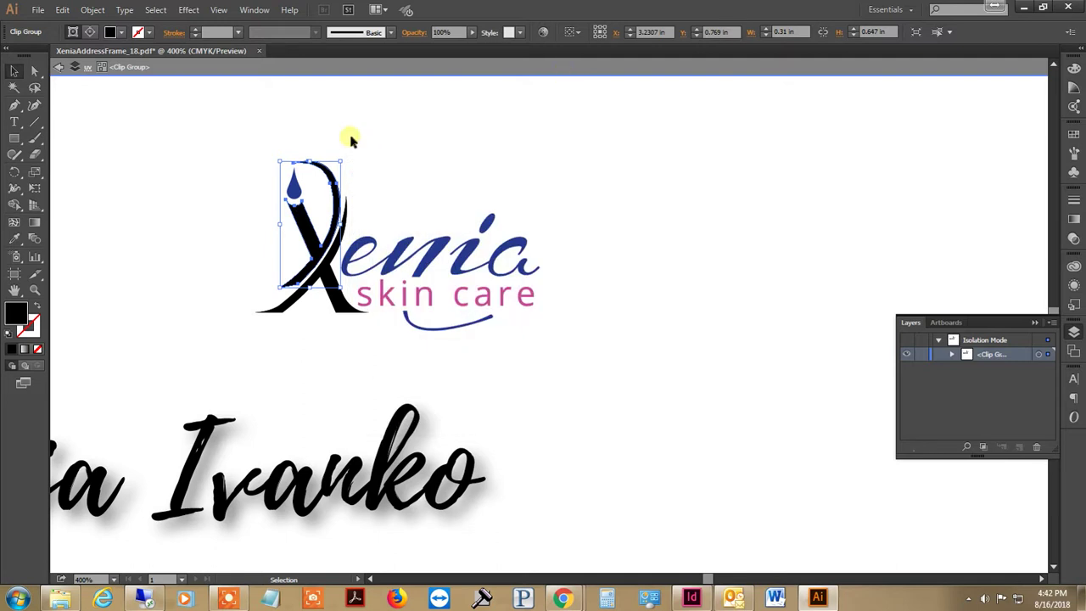
{"action": "double_click", "coordinate": [351, 139]}
Fill the logo's blue ink drop with 100% black, with C, M and Y at 0.
{"action": "double_click", "coordinate": [292, 185]}
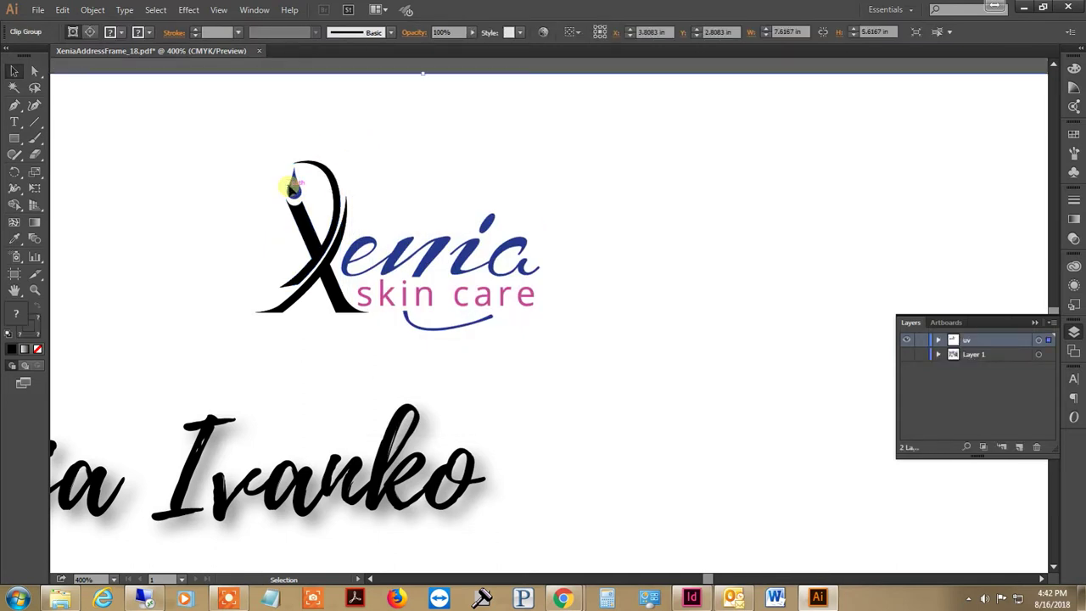
{"action": "double_click", "coordinate": [295, 186]}
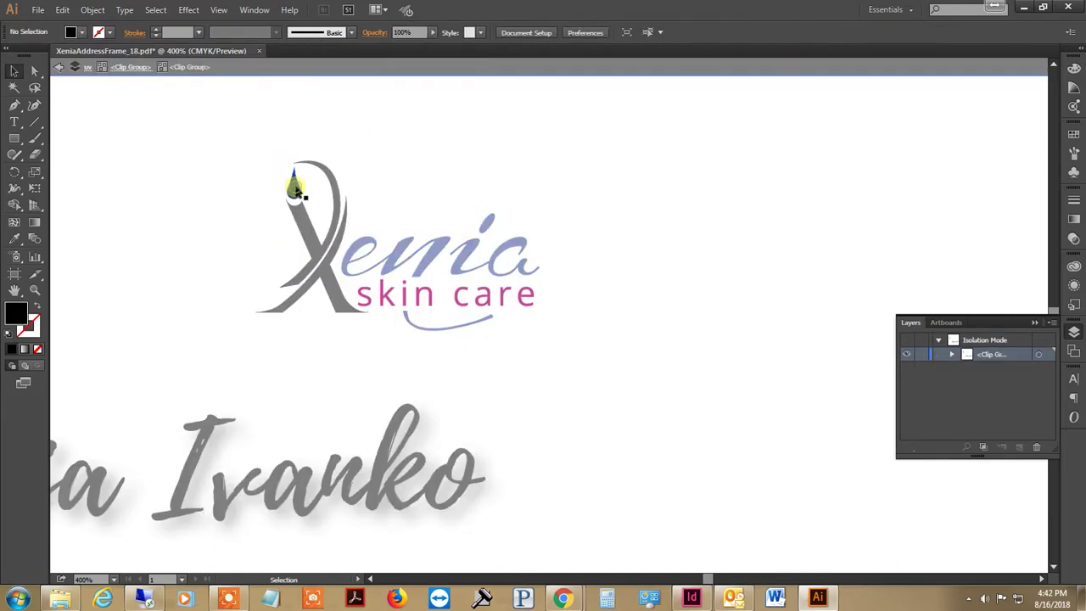
{"action": "left_click", "coordinate": [293, 183]}
{"action": "double_click", "coordinate": [18, 315]}
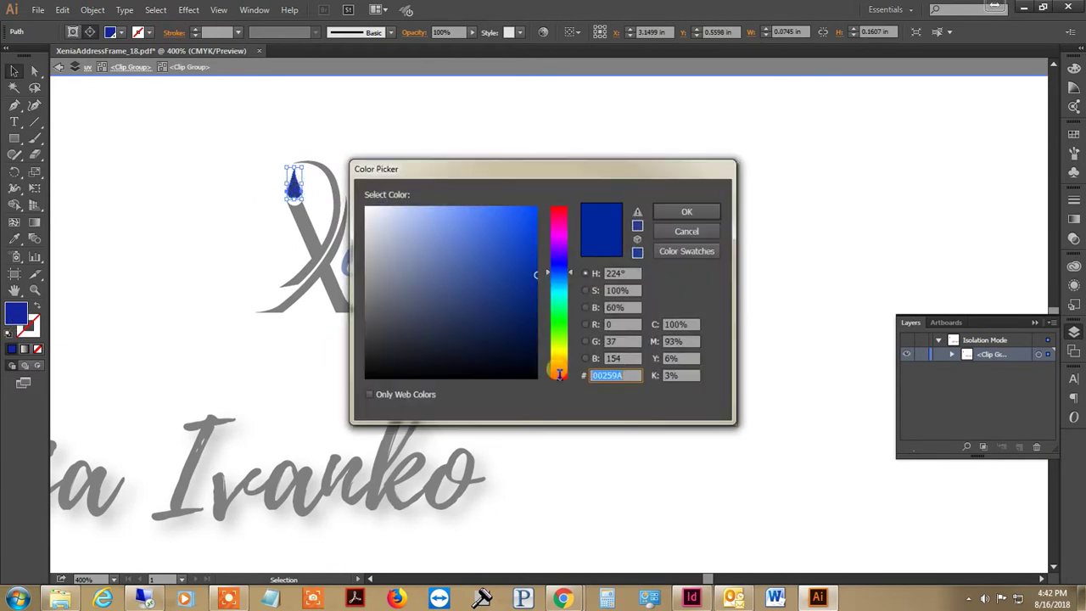
{"action": "left_click", "coordinate": [678, 324]}
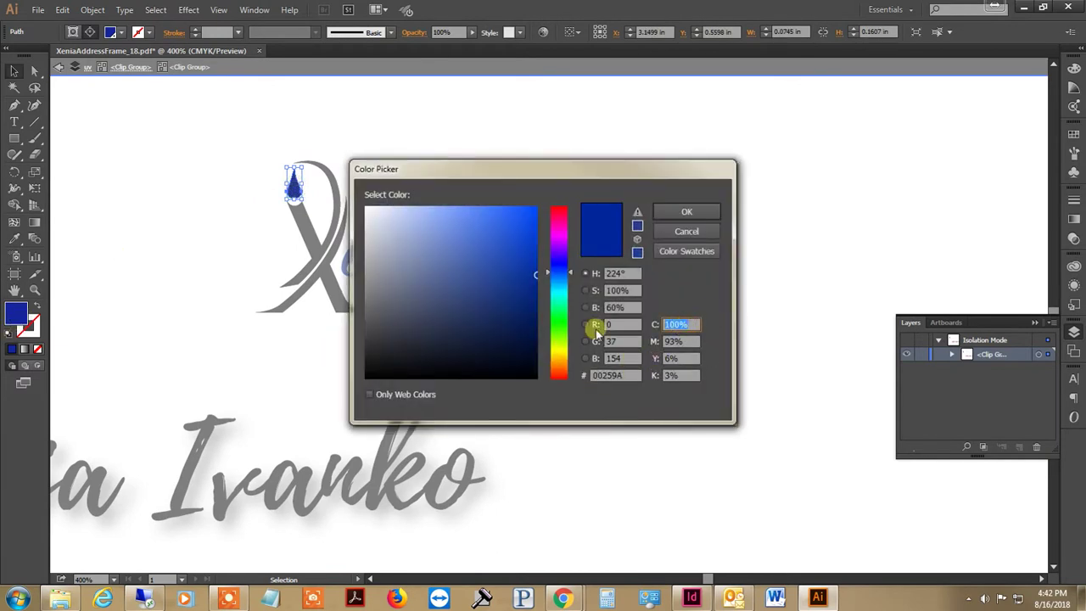
{"action": "type", "text": "0"}
{"action": "key", "text": "Tab"}
{"action": "type", "text": "0"}
{"action": "key", "text": "Tab"}
{"action": "type", "text": "0"}
{"action": "key", "text": "Tab"}
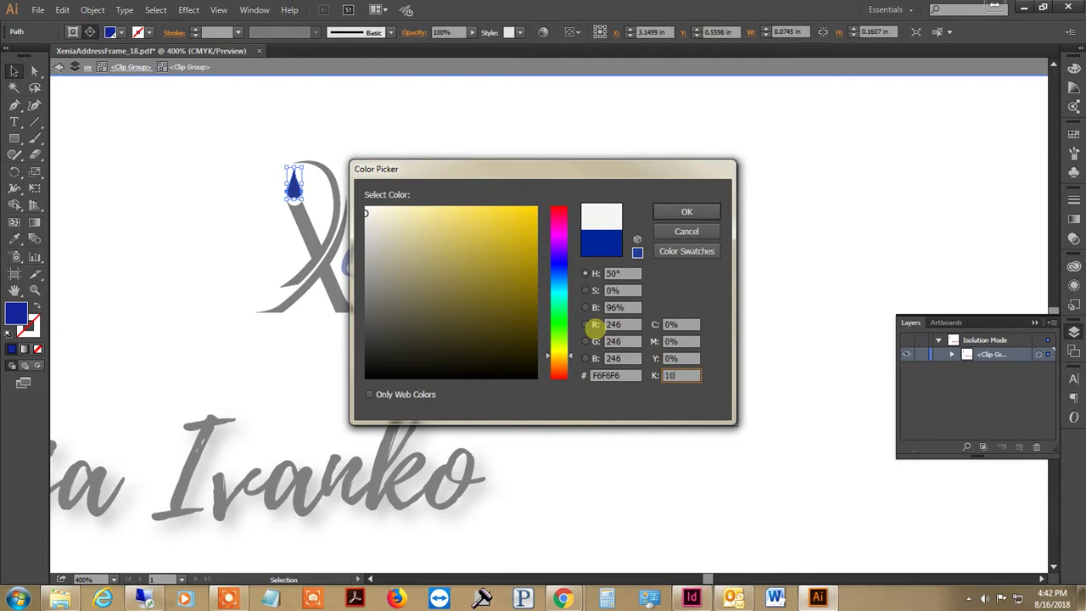
{"action": "key", "text": "Return"}
{"action": "double_click", "coordinate": [574, 145]}
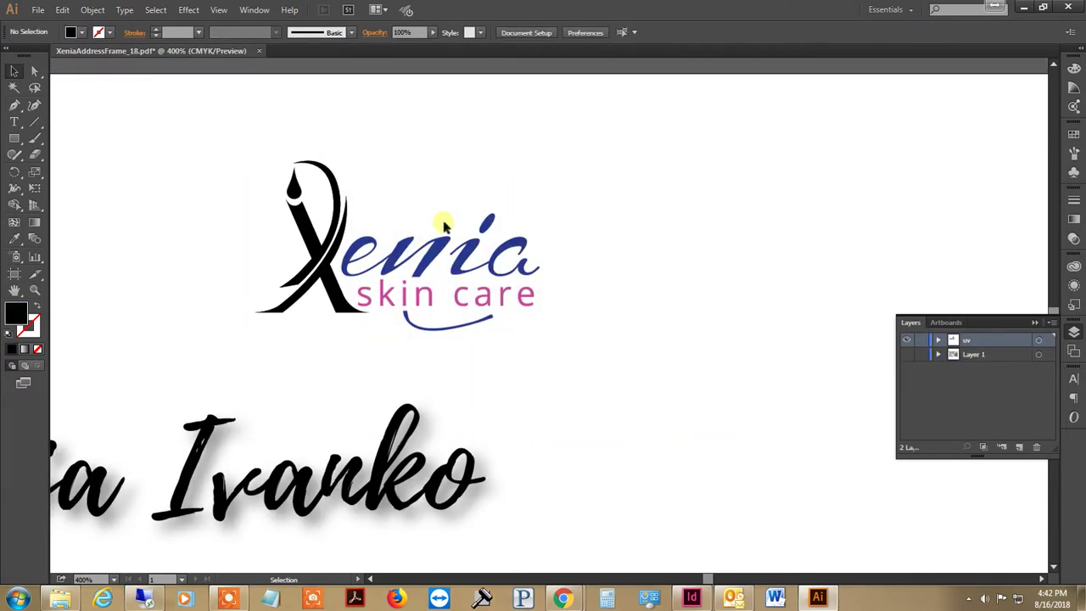
Fill the 'enia' lettering and the swoosh under skin care with 100% black.
{"action": "double_click", "coordinate": [371, 245]}
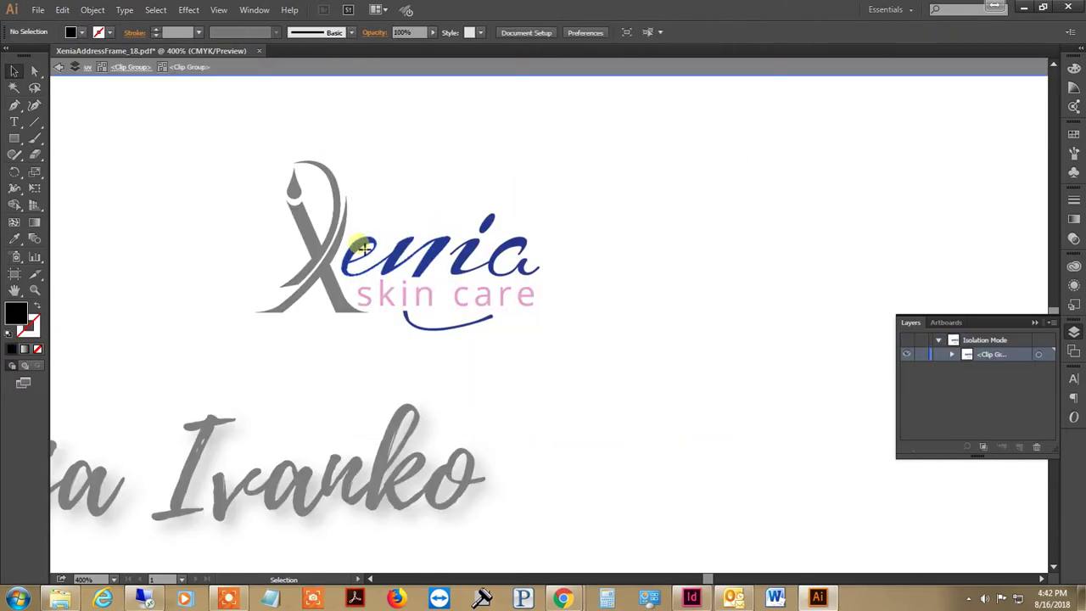
{"action": "left_click", "coordinate": [358, 247]}
{"action": "left_click", "coordinate": [486, 222], "text": "shift"}
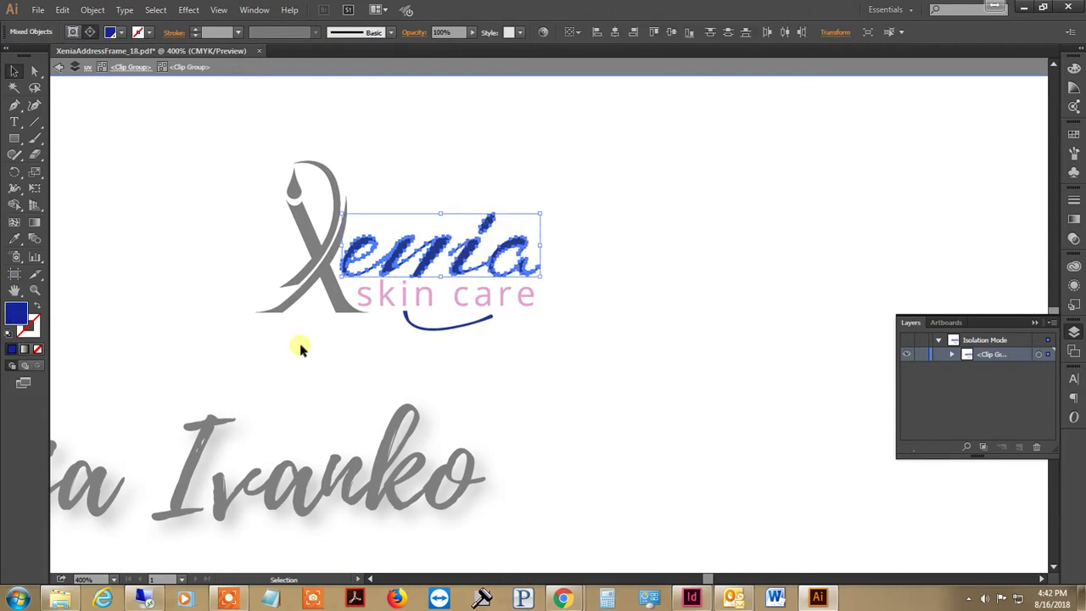
{"action": "left_click", "coordinate": [443, 327], "text": "shift"}
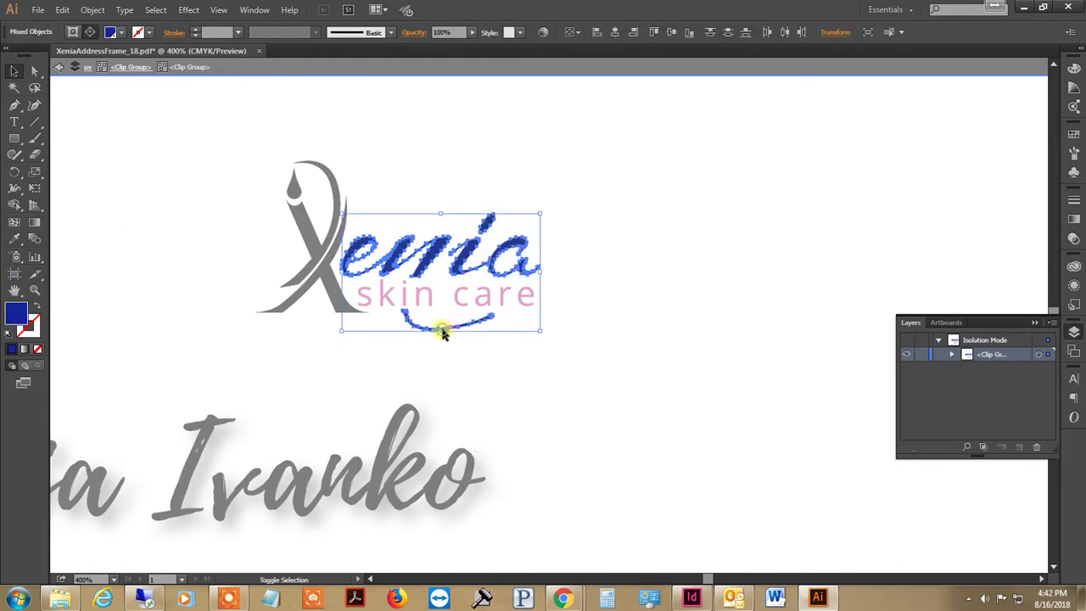
{"action": "double_click", "coordinate": [15, 312]}
{"action": "left_click_drag", "start_coordinate": [689, 326], "coordinate": [642, 328]}
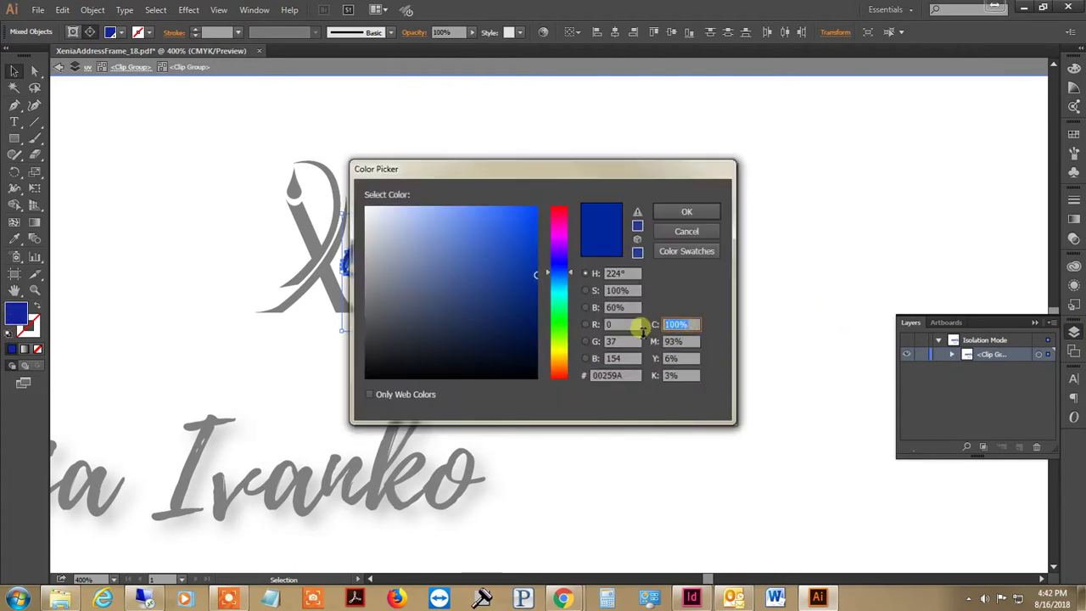
{"action": "type", "text": "0"}
{"action": "key", "text": "Tab"}
{"action": "type", "text": "0"}
{"action": "key", "text": "Tab"}
{"action": "type", "text": "0"}
{"action": "key", "text": "Tab"}
{"action": "type", "text": "100"}
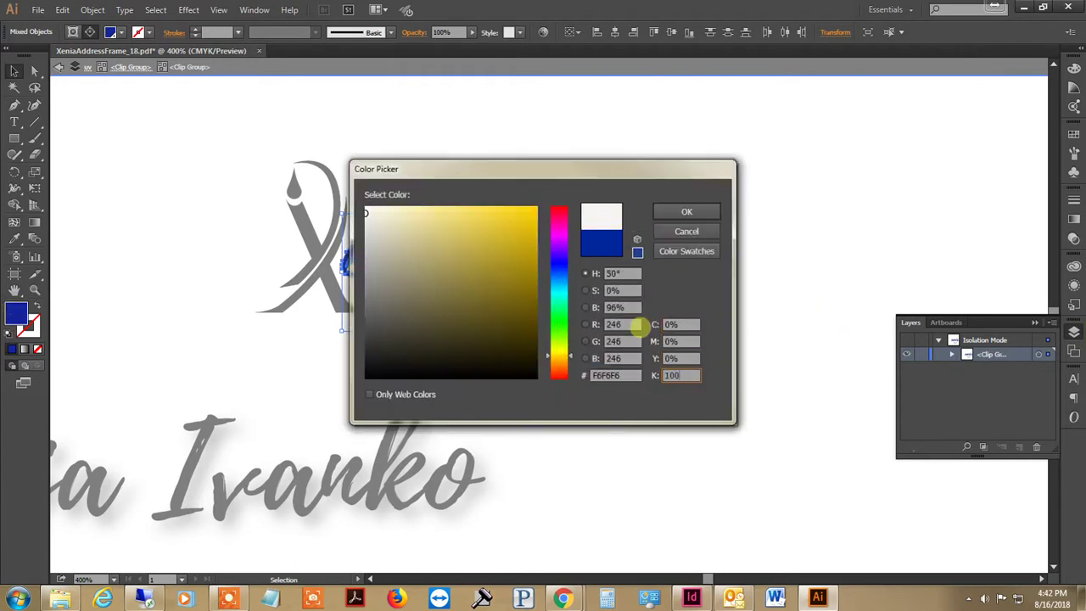
{"action": "key", "text": "Return"}
Select the 'skin care' lettering and set its fill to C, M, Y 0 and K 100.
{"action": "double_click", "coordinate": [565, 307]}
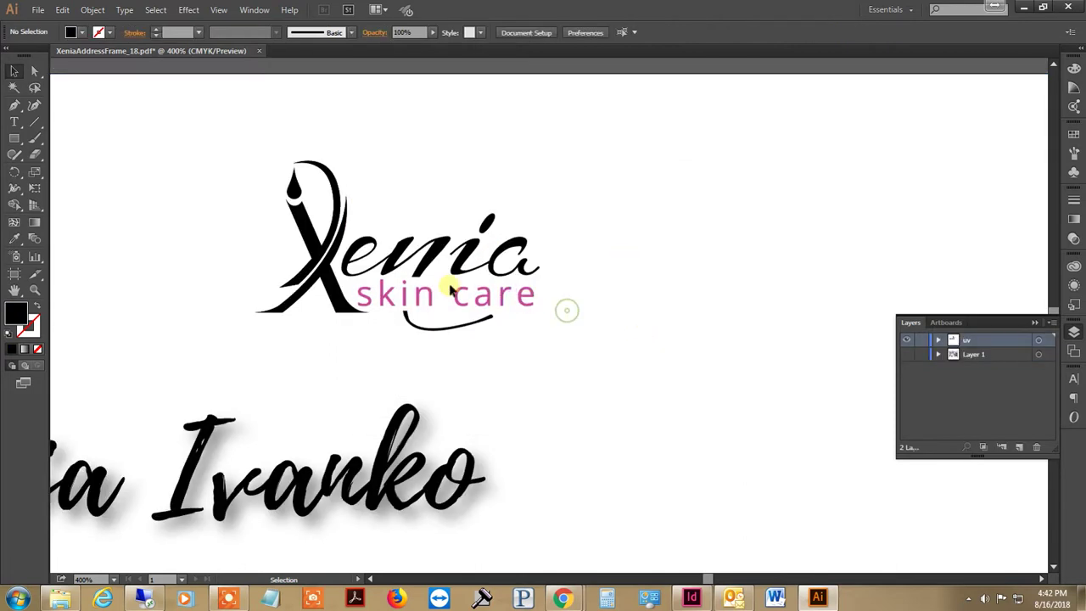
{"action": "double_click", "coordinate": [525, 305]}
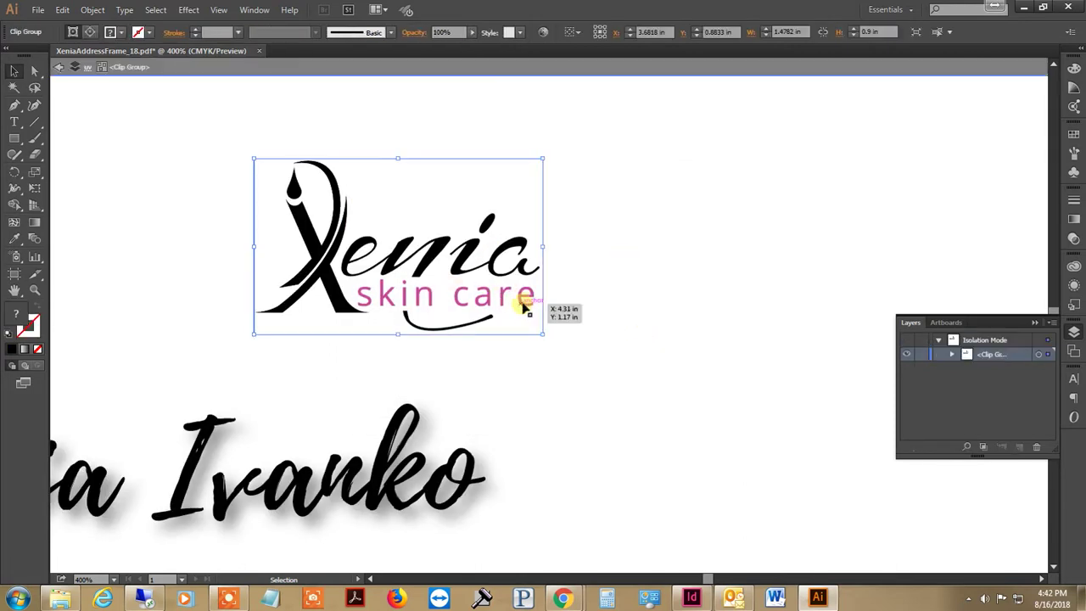
{"action": "left_click", "coordinate": [525, 304]}
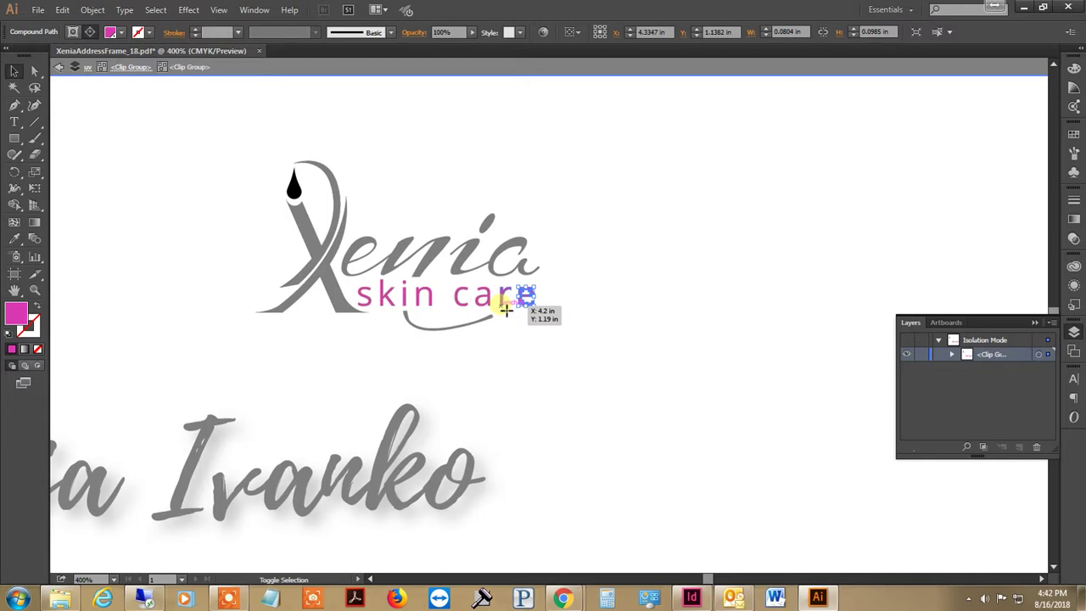
{"action": "left_click_drag", "start_coordinate": [506, 310], "coordinate": [457, 304]}
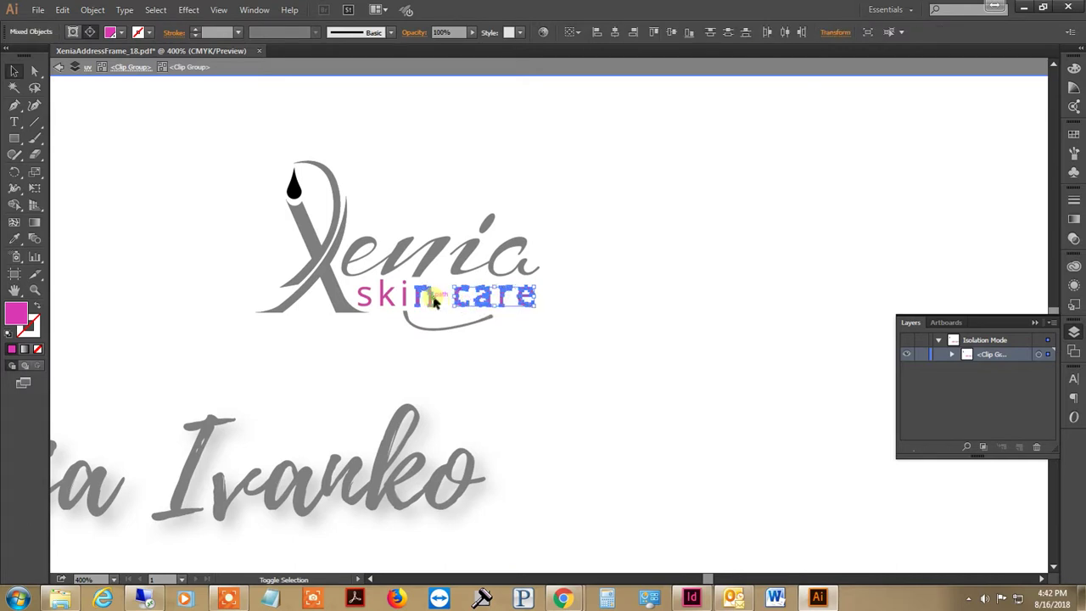
{"action": "left_click_drag", "start_coordinate": [407, 296], "coordinate": [359, 306]}
{"action": "double_click", "coordinate": [17, 312]}
{"action": "left_click", "coordinate": [682, 324]}
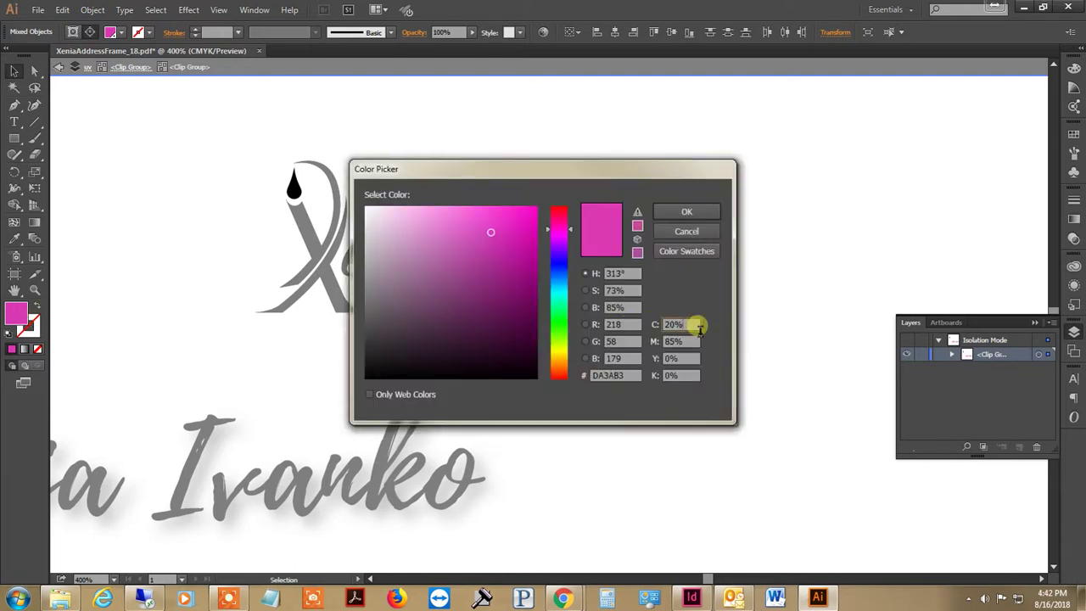
{"action": "key", "text": "Tab"}
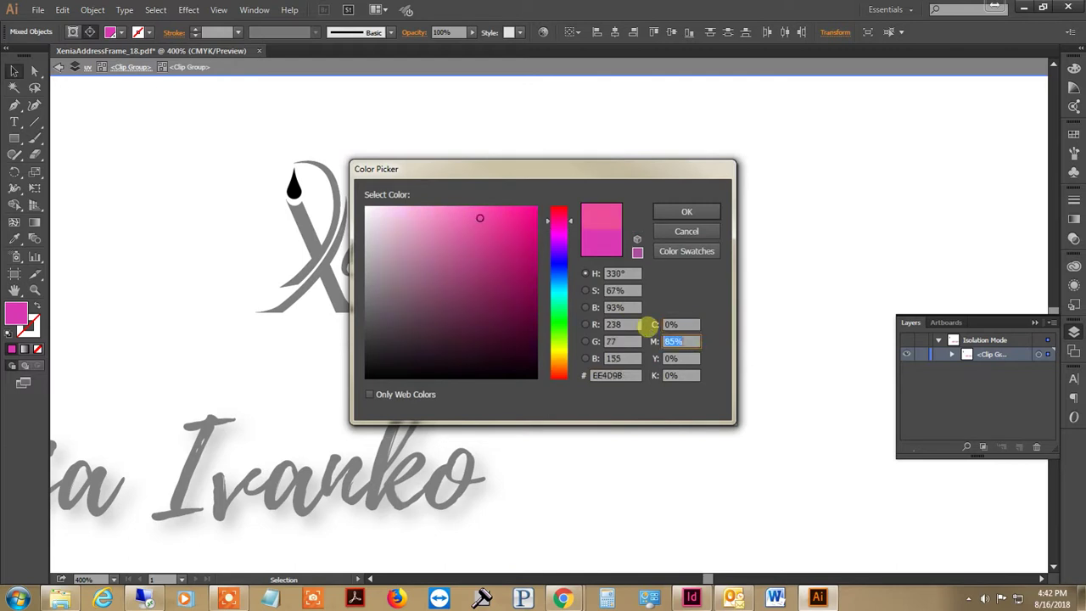
{"action": "type", "text": "0"}
{"action": "key", "text": "Tab"}
{"action": "key", "text": "Return"}
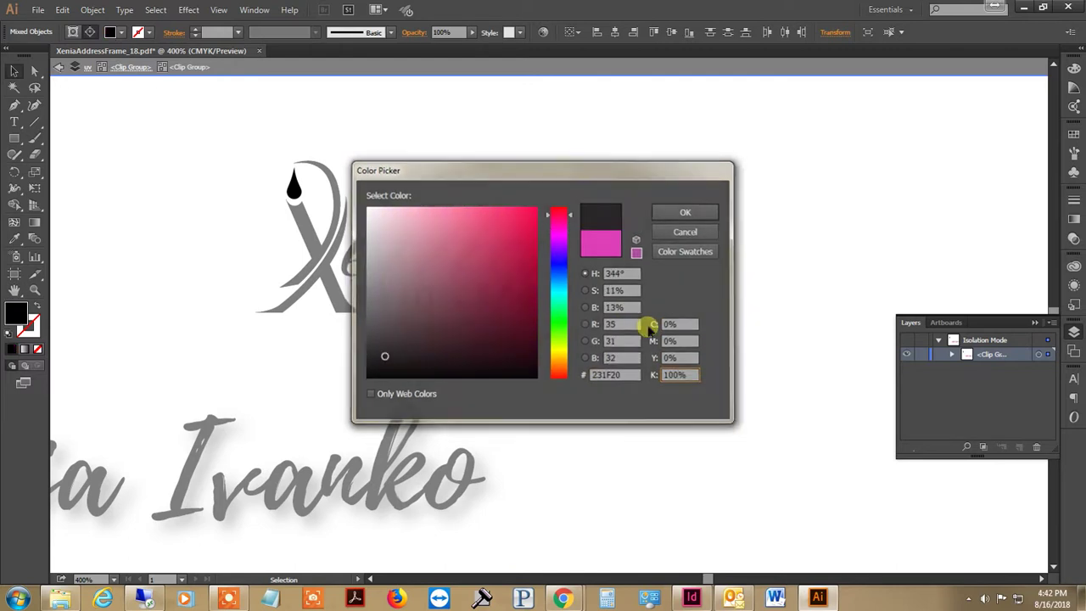
{"action": "double_click", "coordinate": [624, 295]}
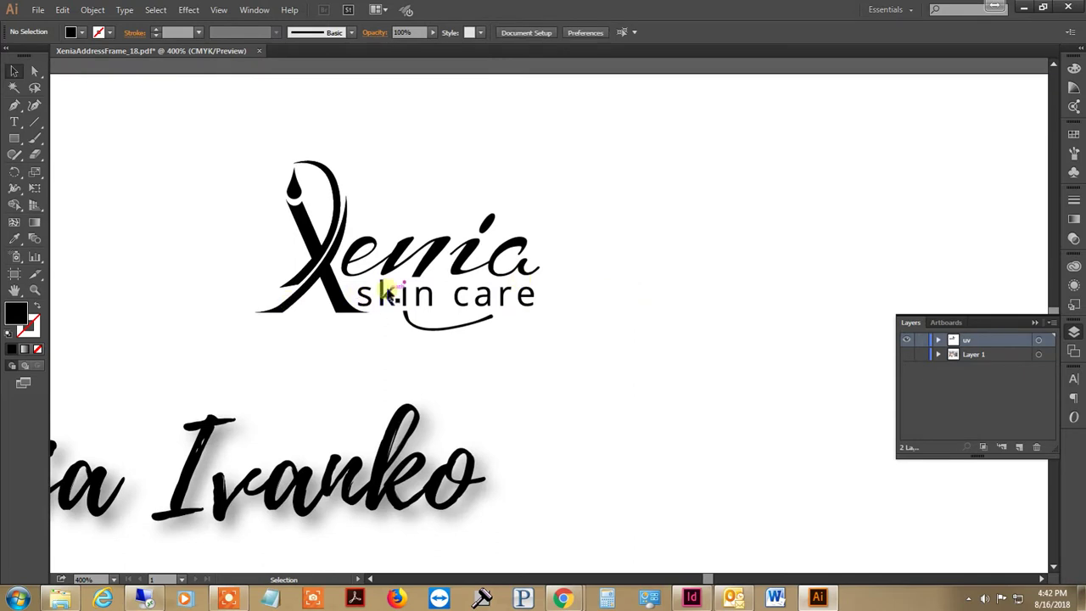
Fill the magenta dot over the i in 'skin' with 100% K black, then fit the artboard in view.
{"action": "left_click_drag", "start_coordinate": [381, 283], "coordinate": [262, 252]}
{"action": "key", "text": "ctrl+plus"}
{"action": "key", "text": "ctrl+plus"}
{"action": "double_click", "coordinate": [261, 252]}
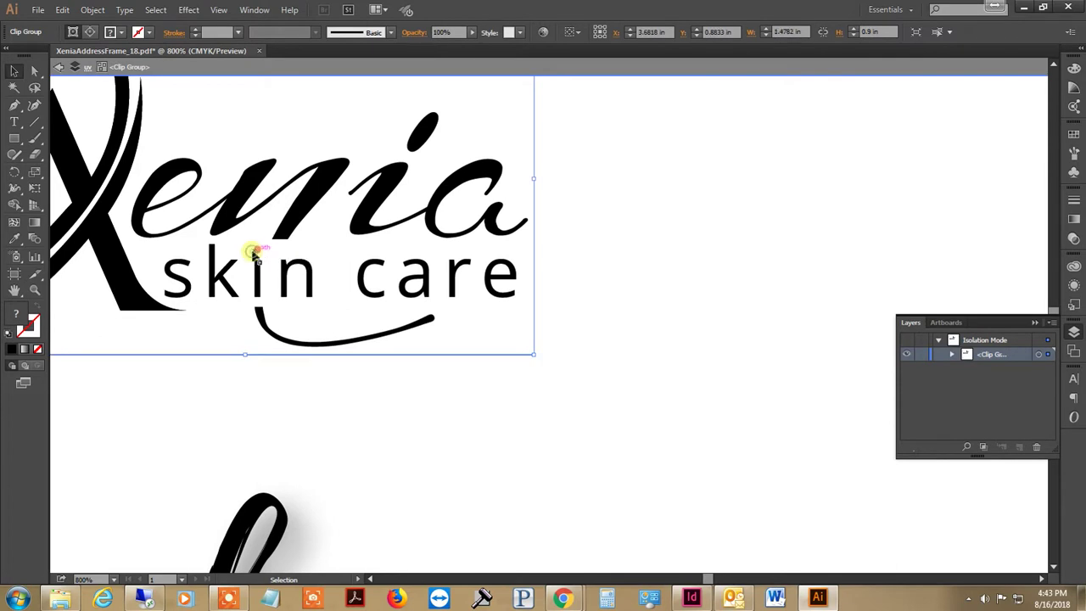
{"action": "double_click", "coordinate": [258, 254]}
{"action": "left_click", "coordinate": [258, 254]}
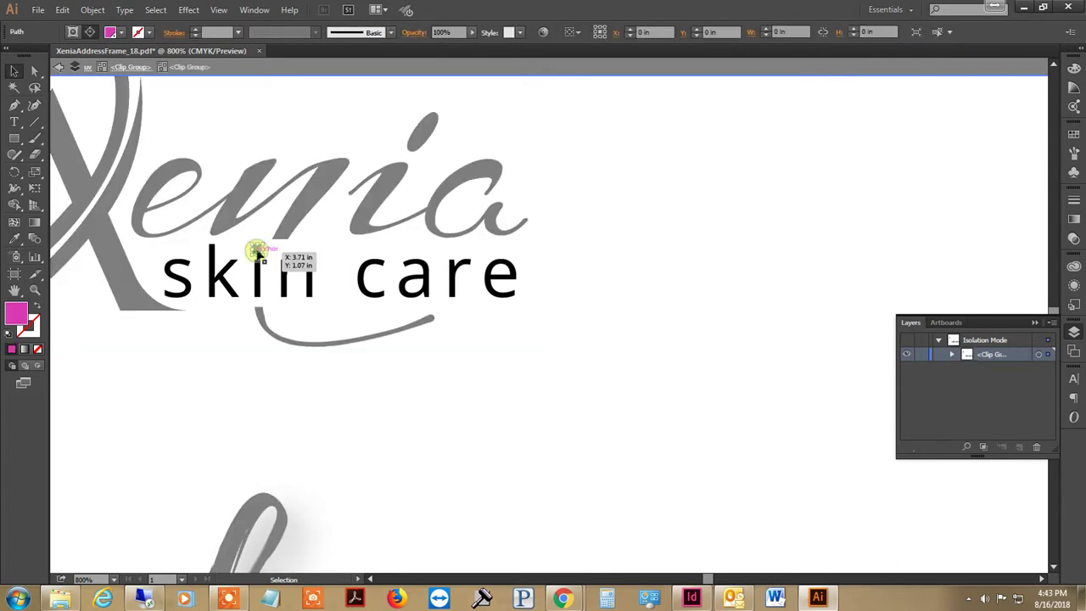
{"action": "double_click", "coordinate": [15, 312]}
{"action": "left_click", "coordinate": [688, 324]}
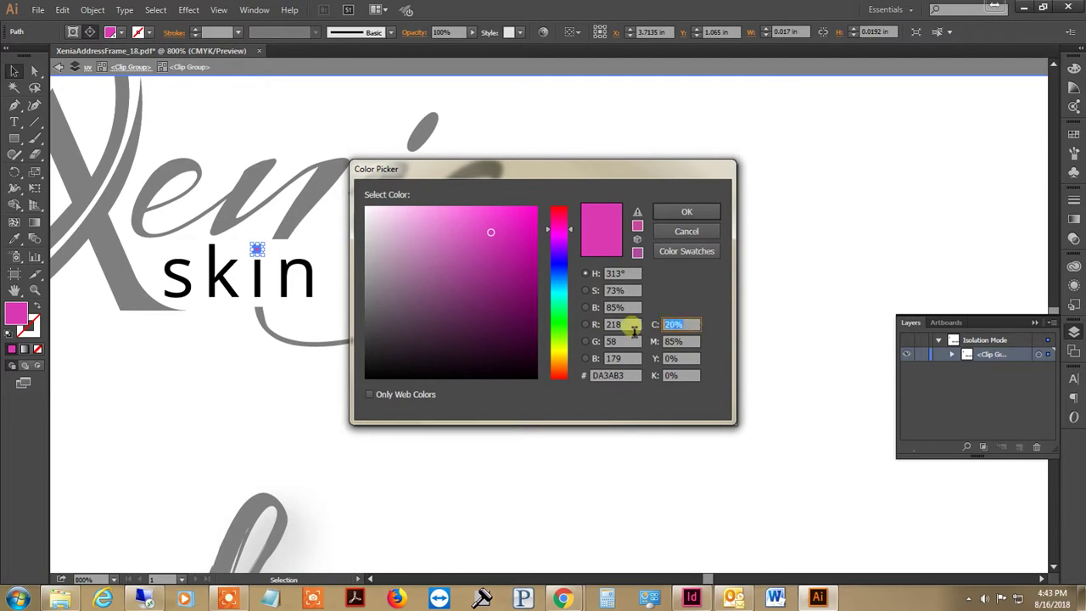
{"action": "type", "text": "0"}
{"action": "key", "text": "Tab"}
{"action": "type", "text": "0"}
{"action": "key", "text": "Tab"}
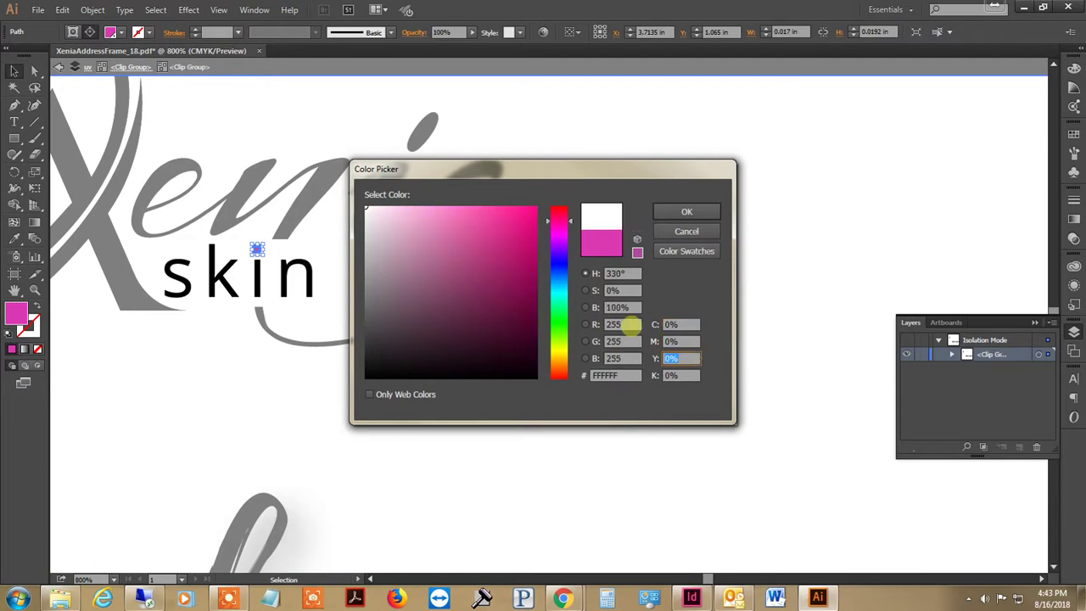
{"action": "type", "text": "100"}
{"action": "key", "text": "Return"}
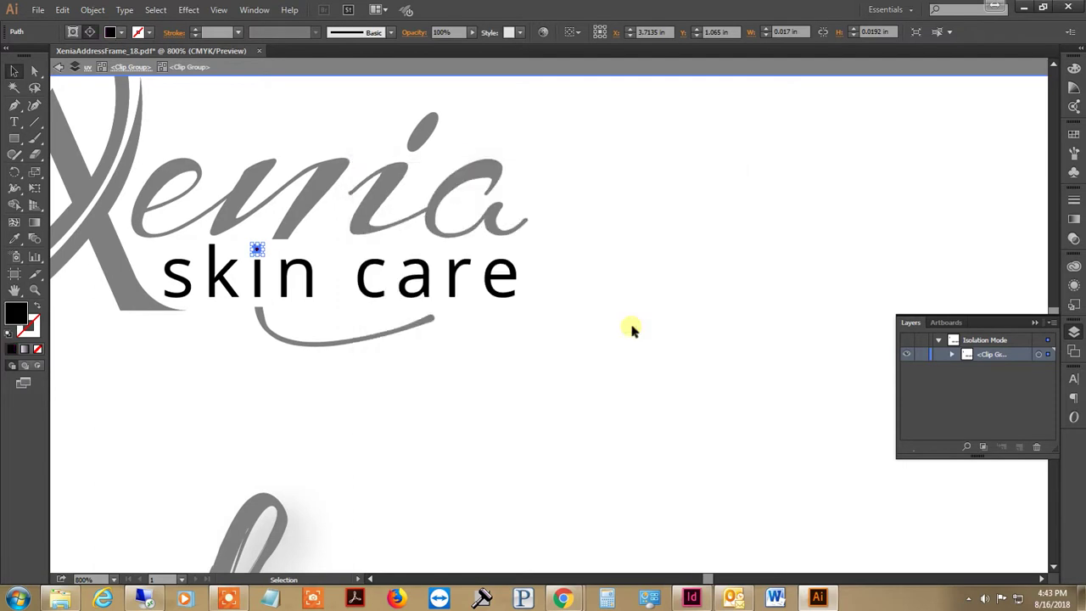
{"action": "key", "text": "ctrl+0"}
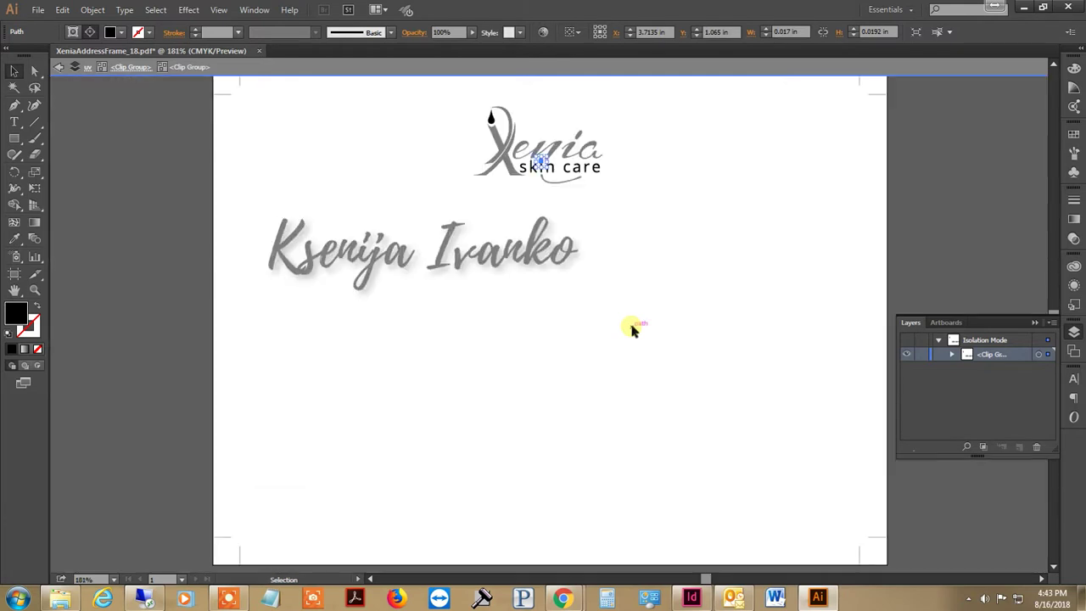
Exit logo isolation and zoom in on the card artwork's left edge.
{"action": "double_click", "coordinate": [150, 150]}
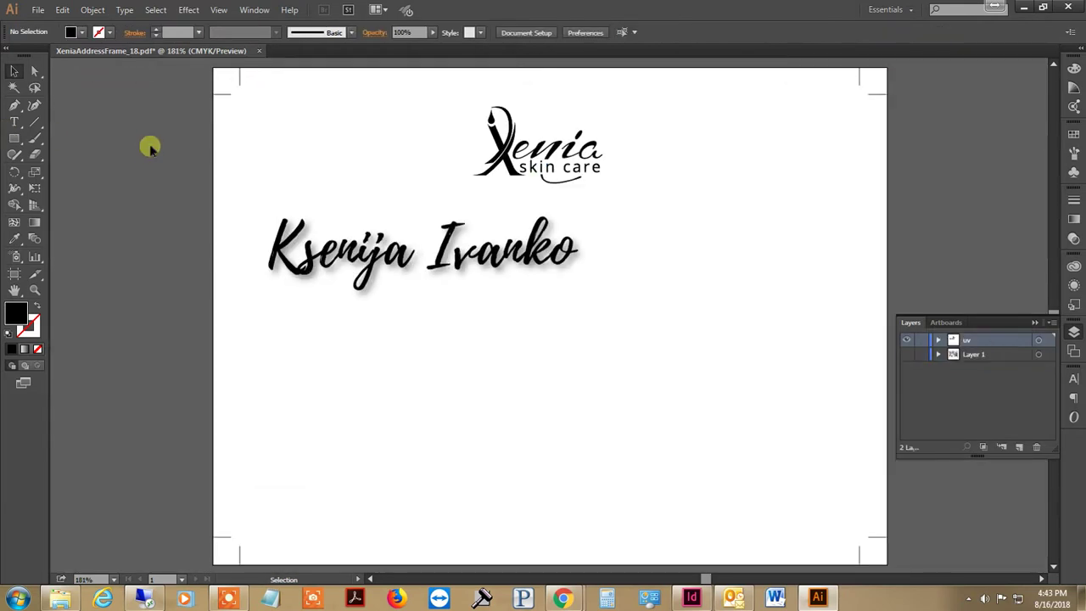
{"action": "left_click", "coordinate": [303, 274]}
{"action": "left_click", "coordinate": [732, 345]}
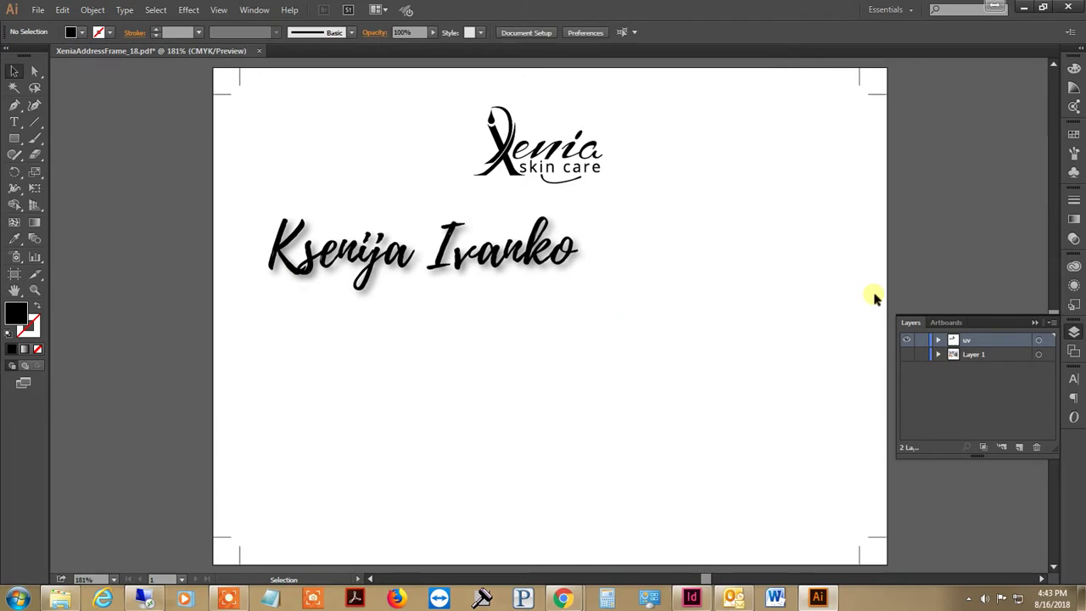
{"action": "left_click", "coordinate": [432, 265]}
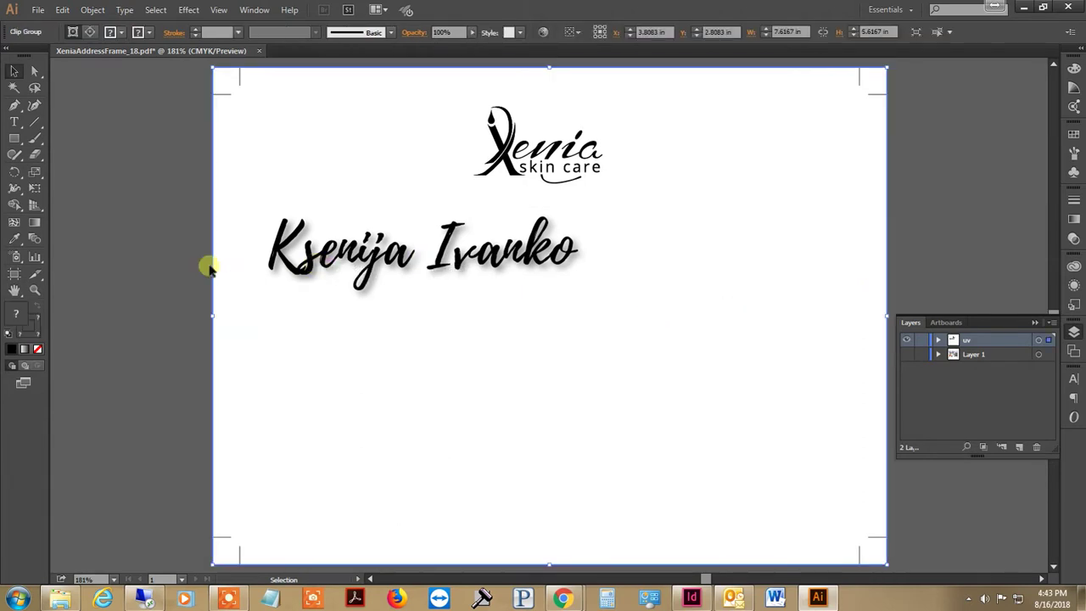
{"action": "key", "text": "ctrl+equal"}
{"action": "key", "text": "ctrl+equal"}
{"action": "scroll", "coordinate": [82, 169], "scroll_direction": "up", "scroll_amount": 2}
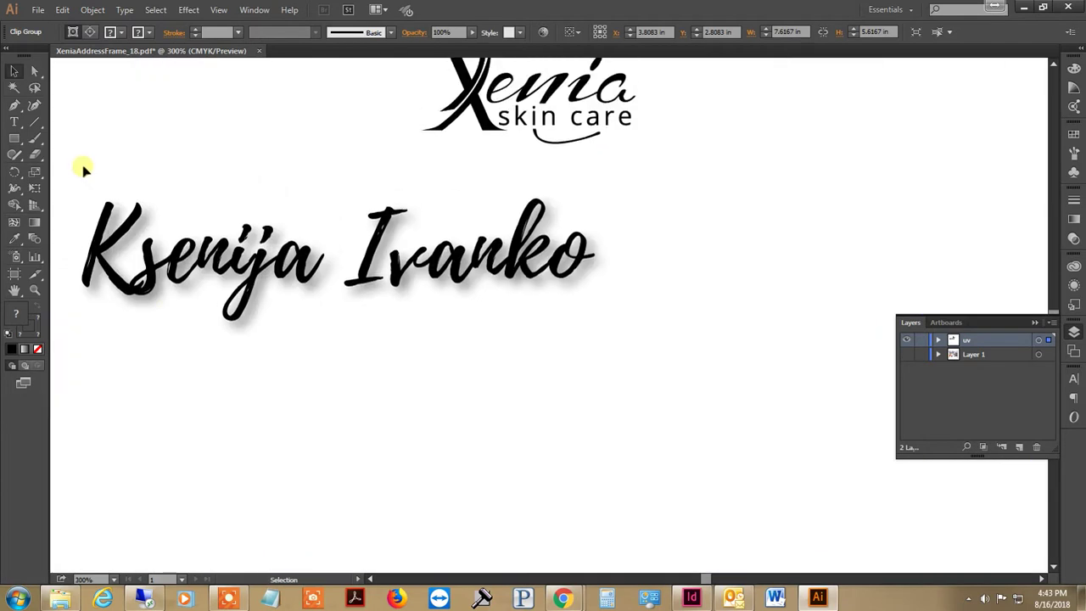
{"action": "left_click", "coordinate": [706, 577]}
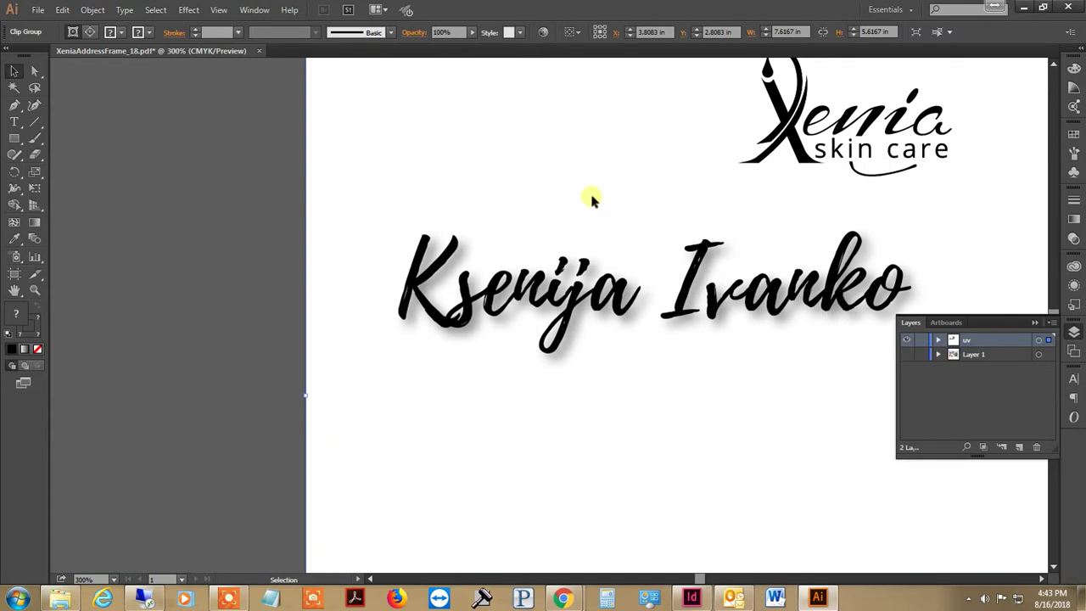
{"action": "left_click", "coordinate": [173, 148]}
Select the person's name, then open the Move dialog and cancel it without moving anything.
{"action": "left_click", "coordinate": [503, 309]}
{"action": "left_click", "coordinate": [242, 266]}
{"action": "left_click", "coordinate": [466, 302]}
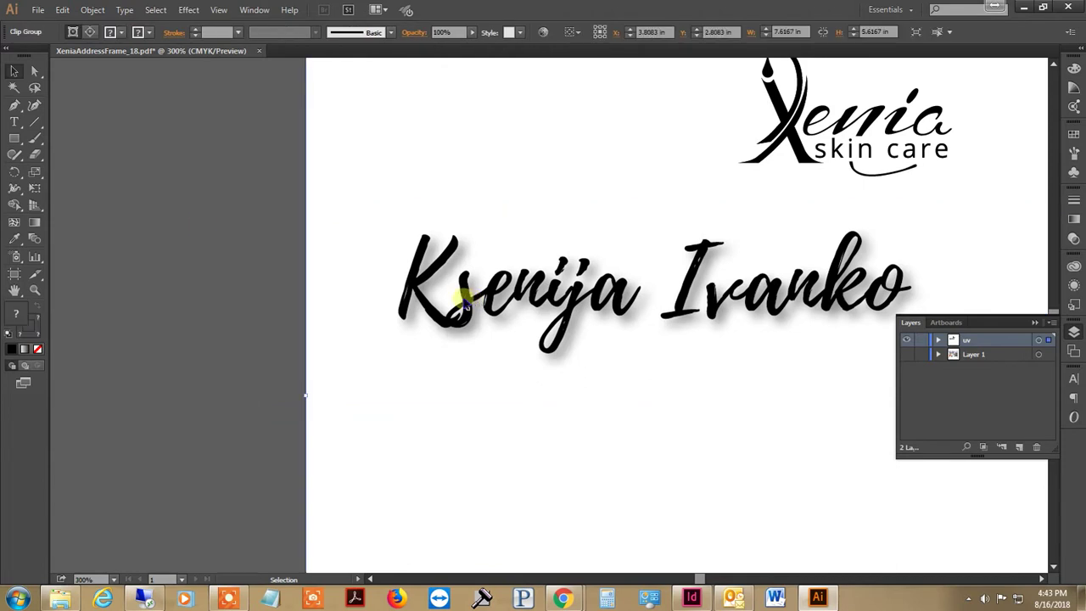
{"action": "double_click", "coordinate": [11, 74]}
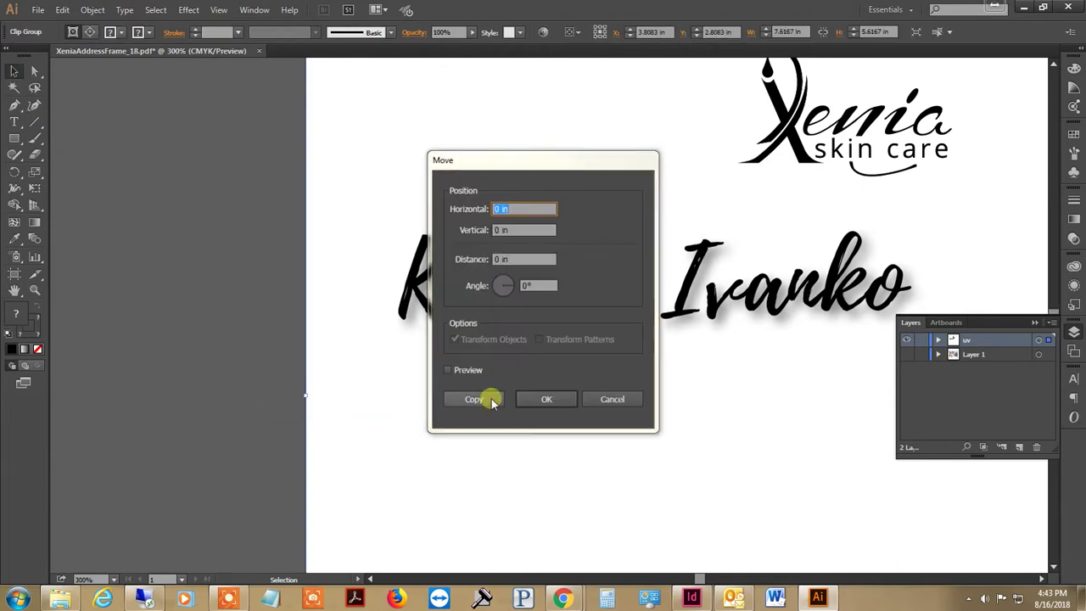
{"action": "left_click", "coordinate": [614, 402]}
{"action": "left_click", "coordinate": [210, 316]}
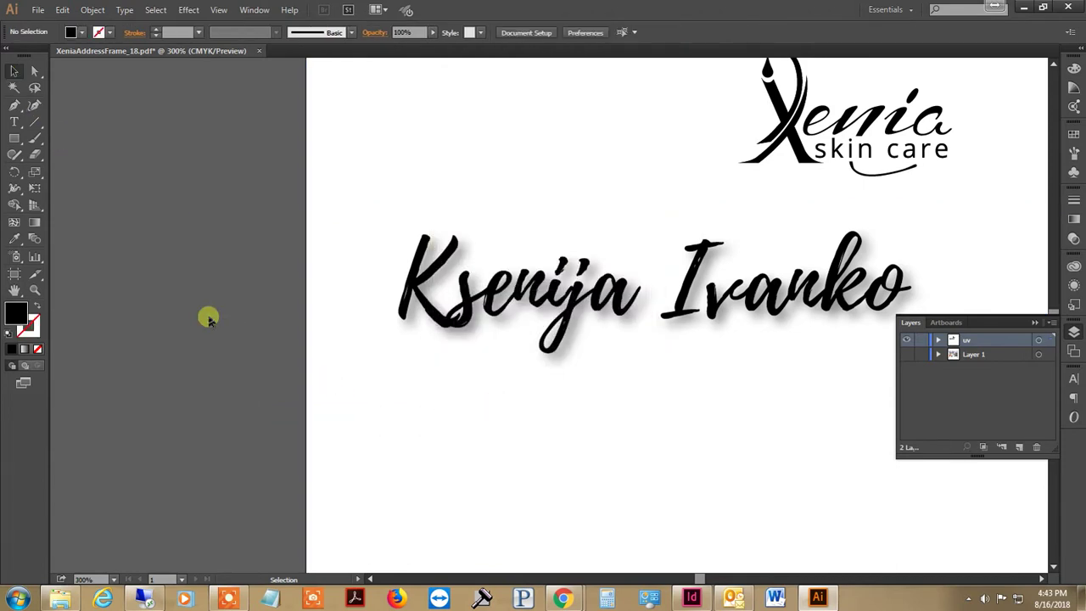
Isolate the name's inner clip group and find Type > Create Outlines unavailable for it.
{"action": "double_click", "coordinate": [547, 344]}
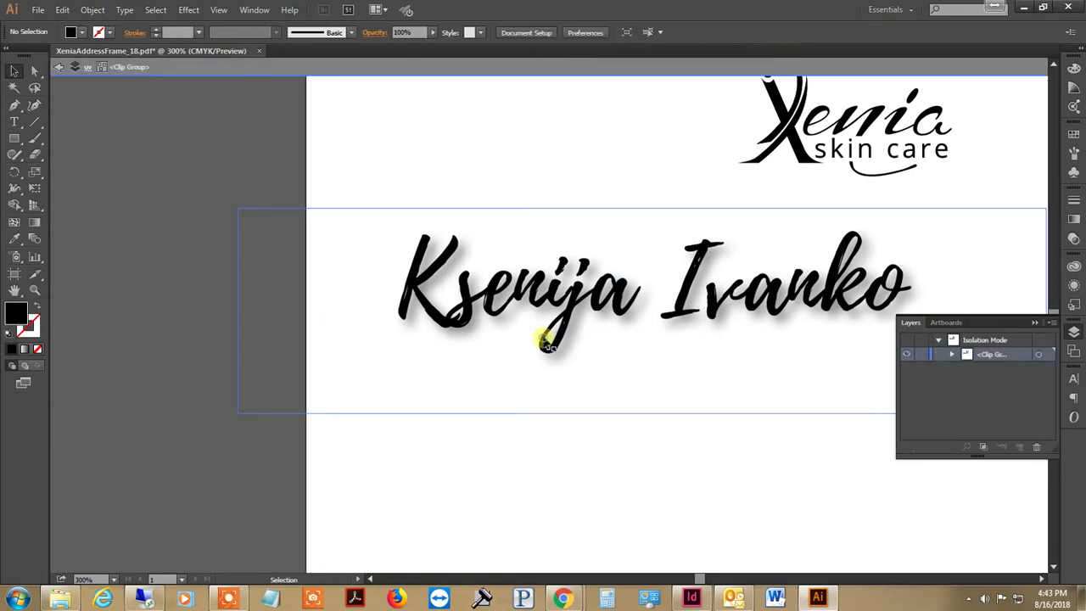
{"action": "double_click", "coordinate": [545, 343]}
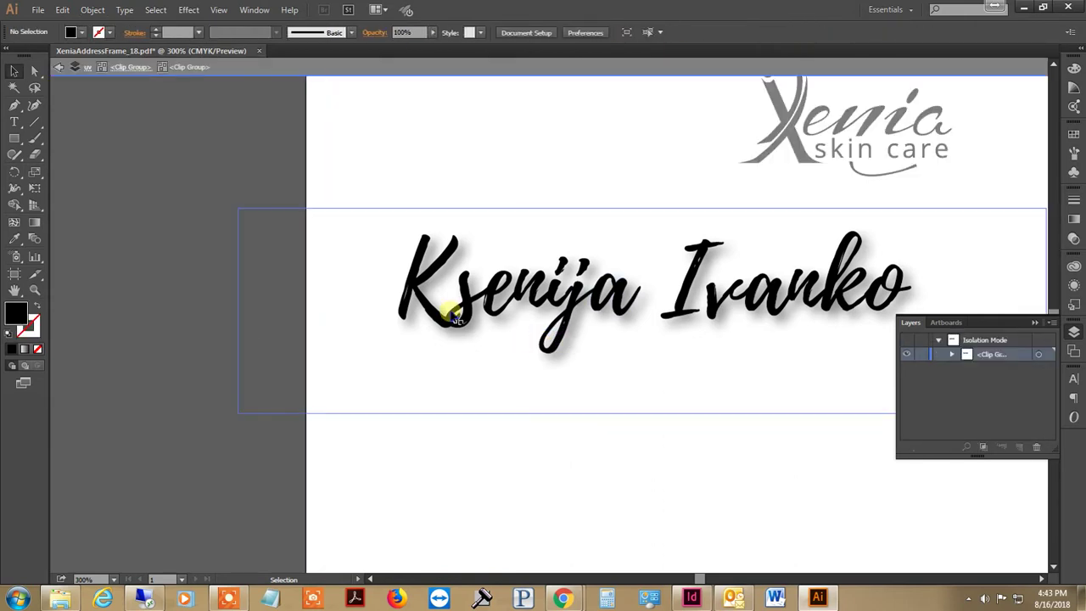
{"action": "left_click", "coordinate": [451, 313]}
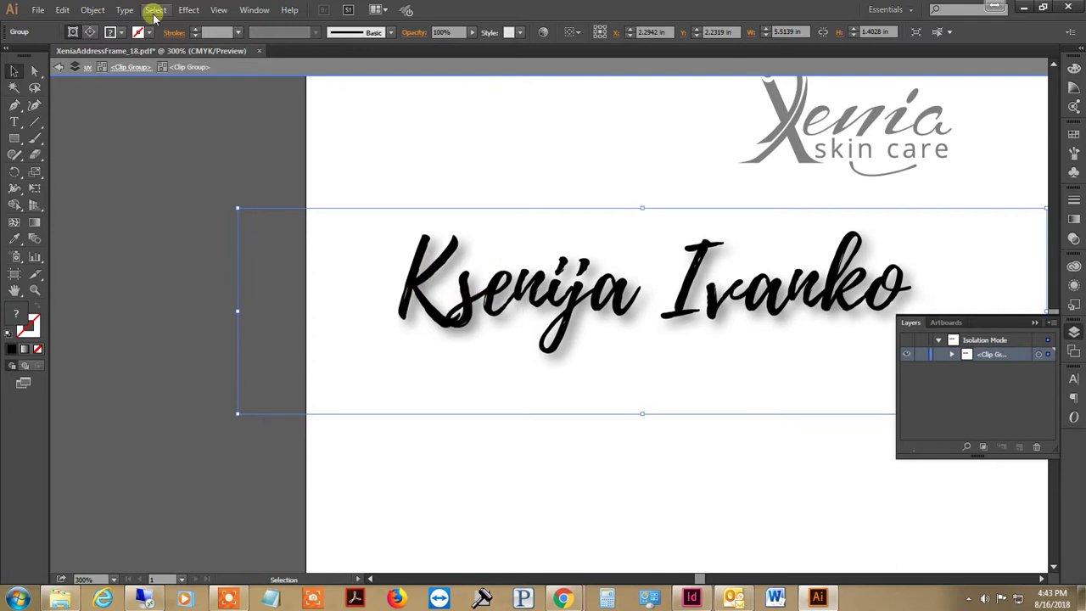
{"action": "left_click", "coordinate": [123, 11]}
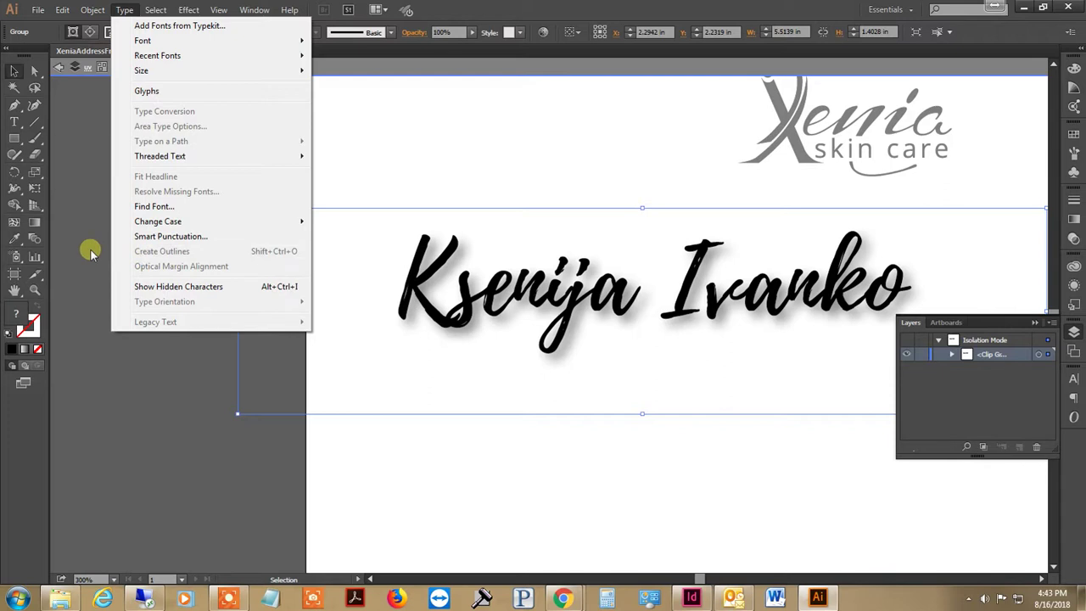
{"action": "left_click", "coordinate": [160, 456]}
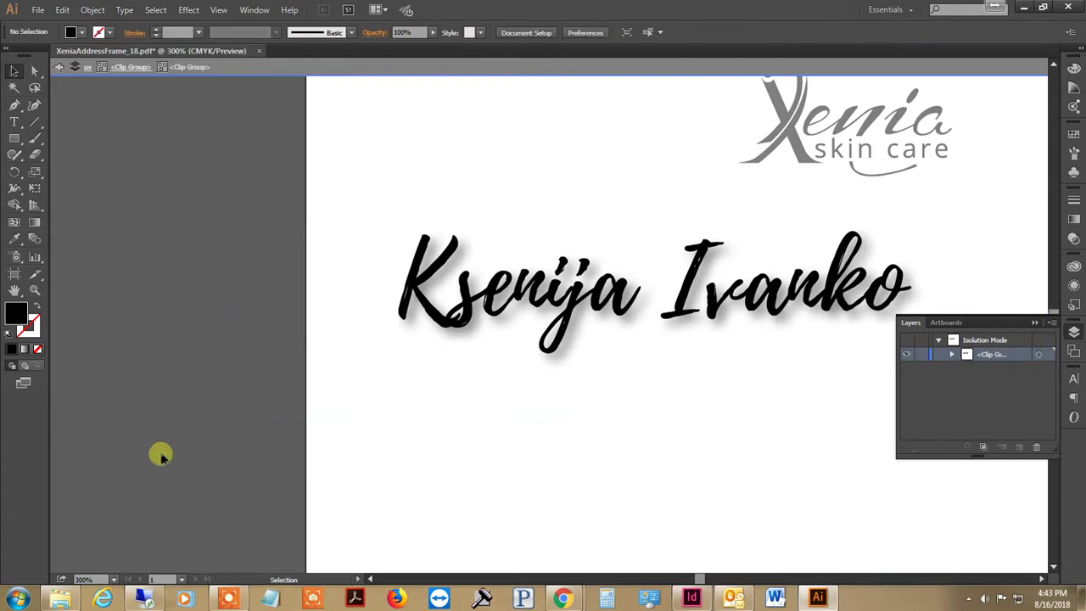
{"action": "left_click", "coordinate": [600, 264]}
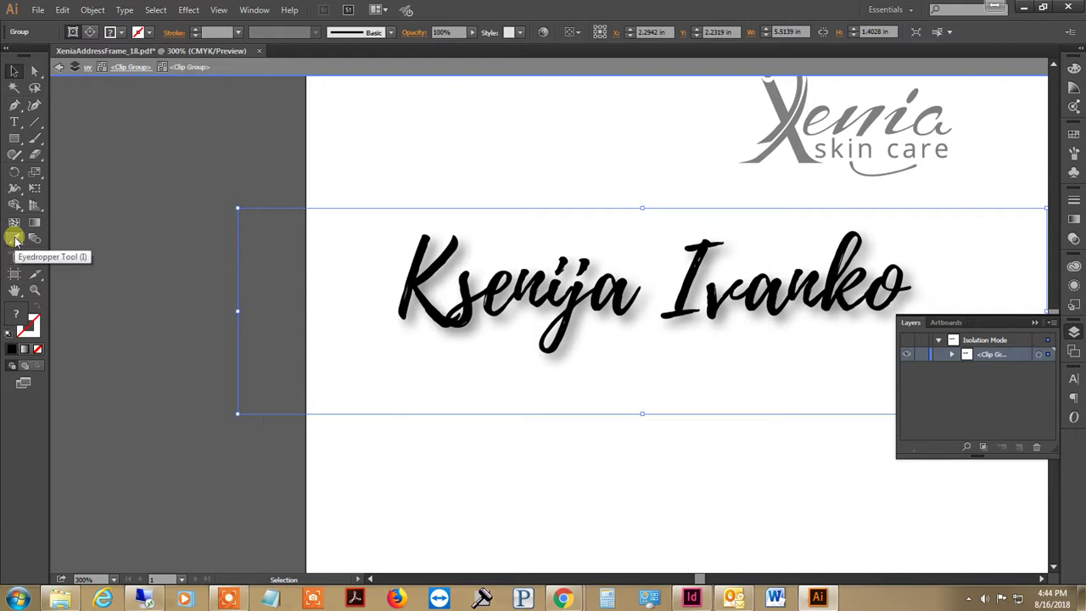
Sample the name lettering's fill with the Eyedropper and confirm it is 100% K black.
{"action": "left_click", "coordinate": [14, 240]}
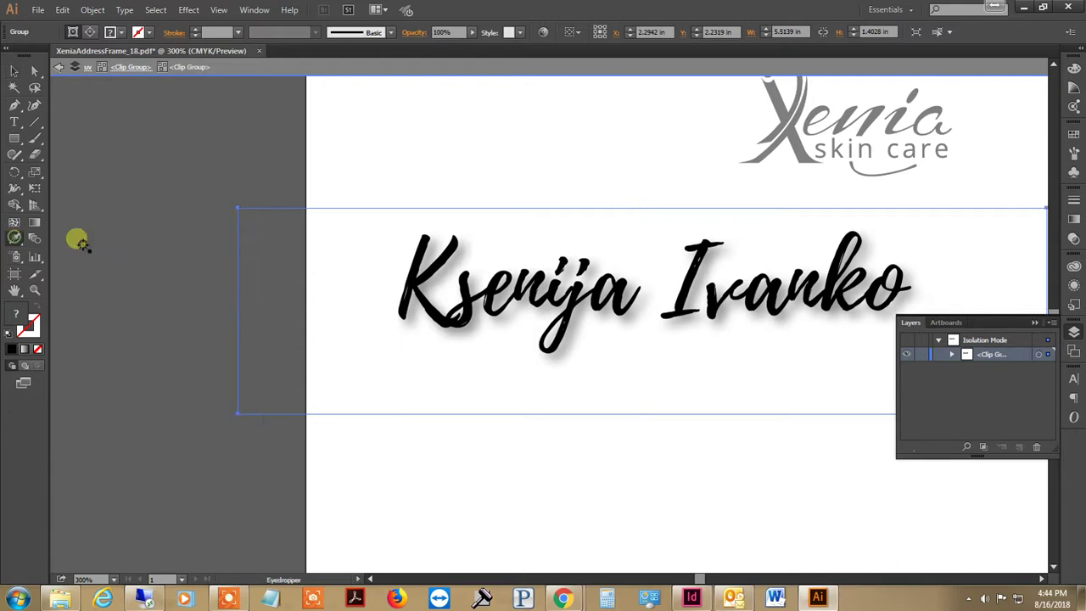
{"action": "left_click", "coordinate": [416, 287]}
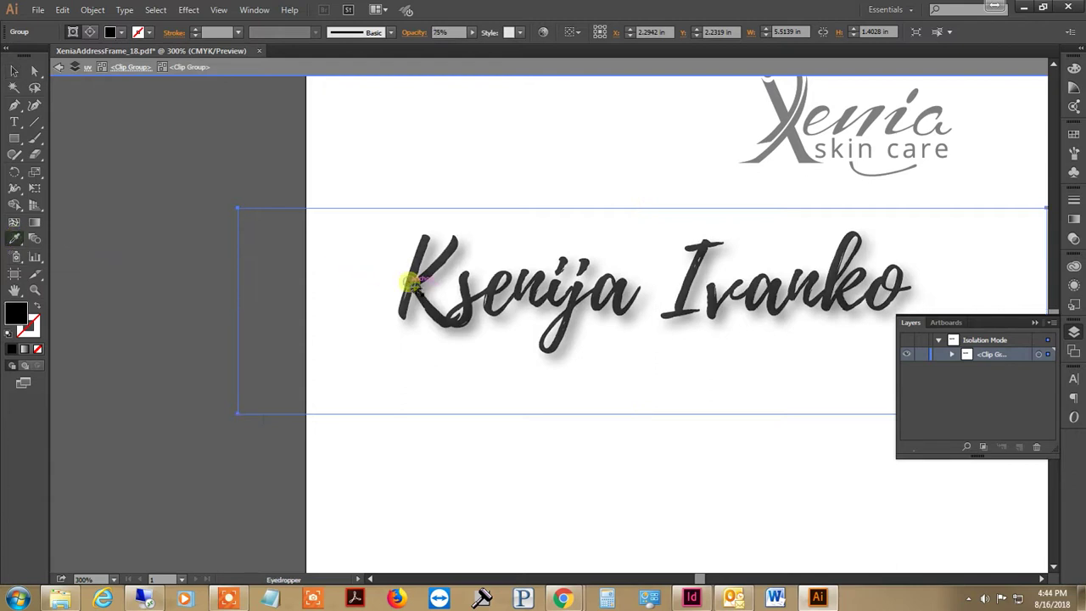
{"action": "double_click", "coordinate": [14, 312]}
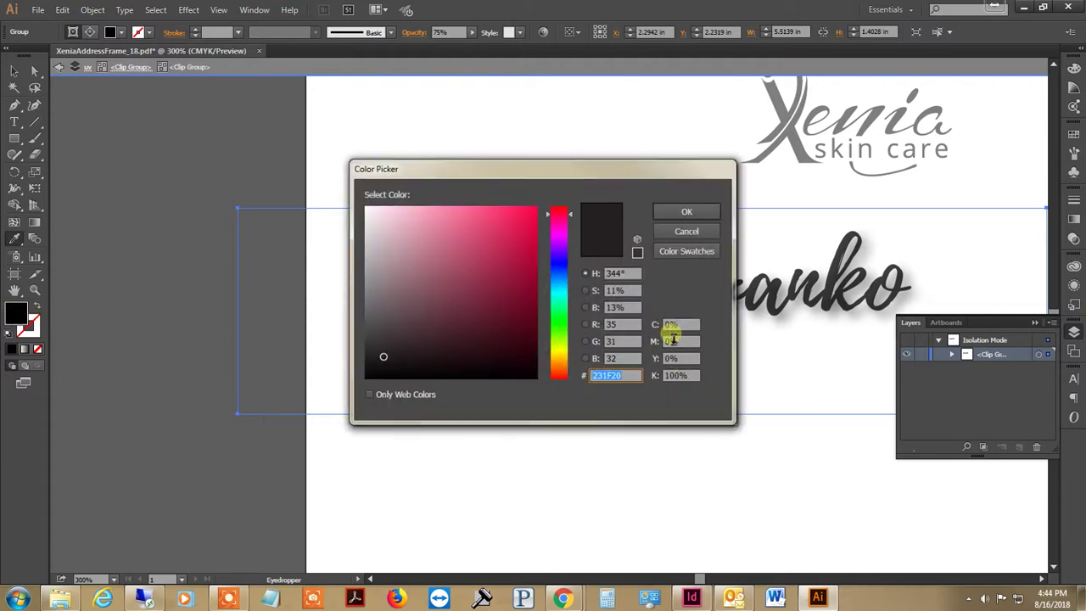
{"action": "left_click", "coordinate": [683, 235]}
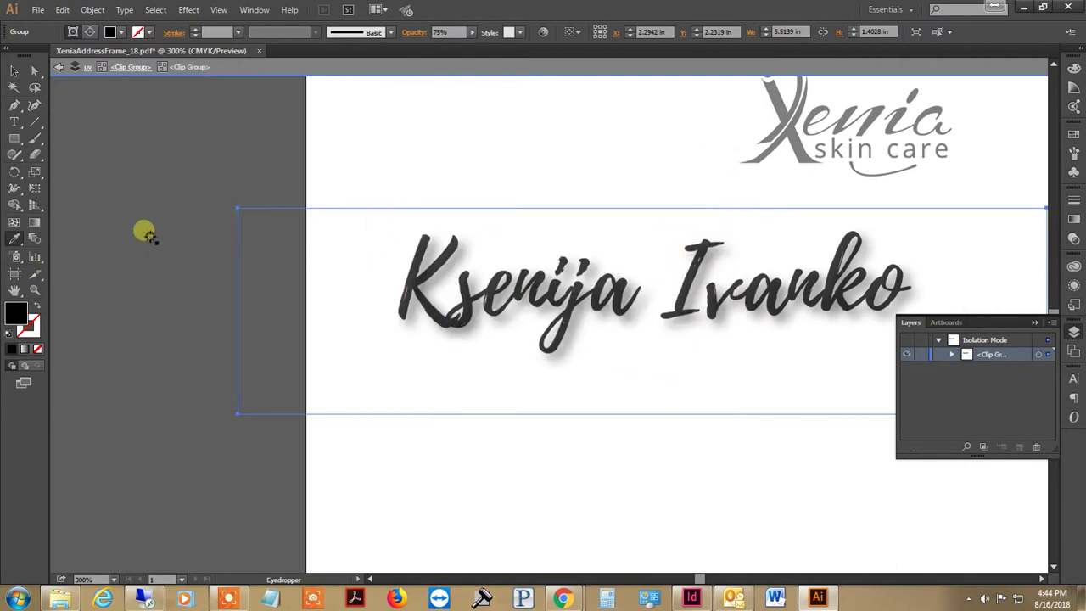
{"action": "left_click", "coordinate": [15, 71]}
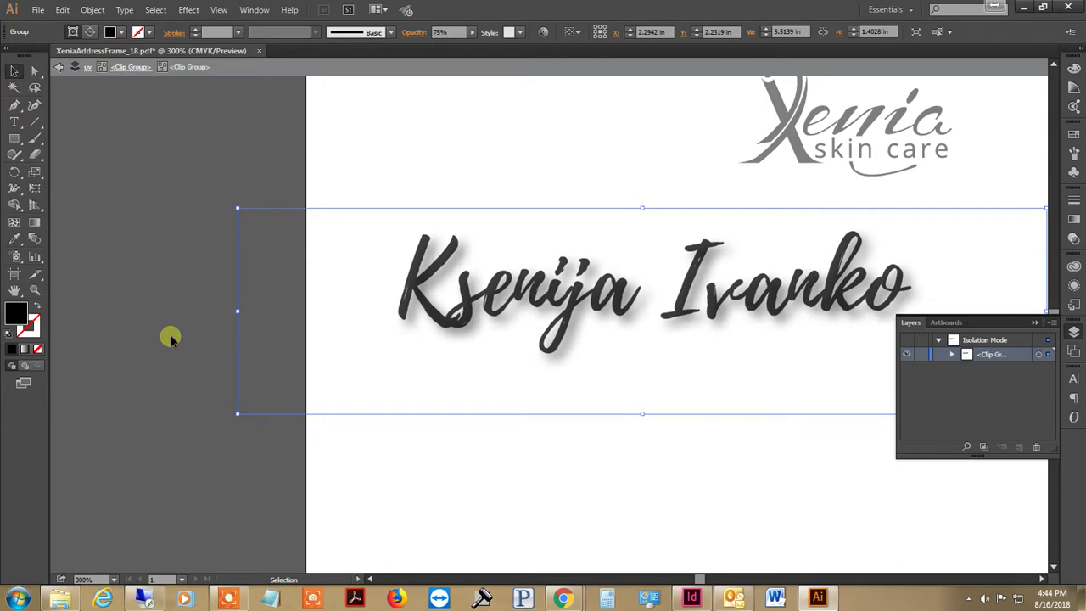
Isolate the name's group inside the clip group and select its inner group.
{"action": "double_click", "coordinate": [222, 368]}
{"action": "double_click", "coordinate": [494, 319]}
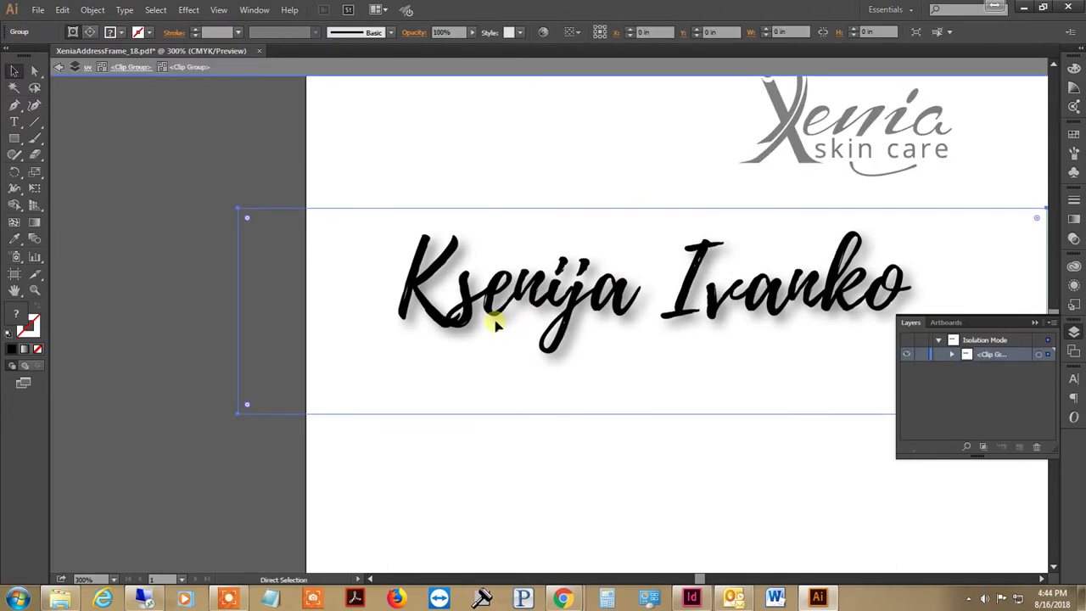
{"action": "double_click", "coordinate": [132, 284]}
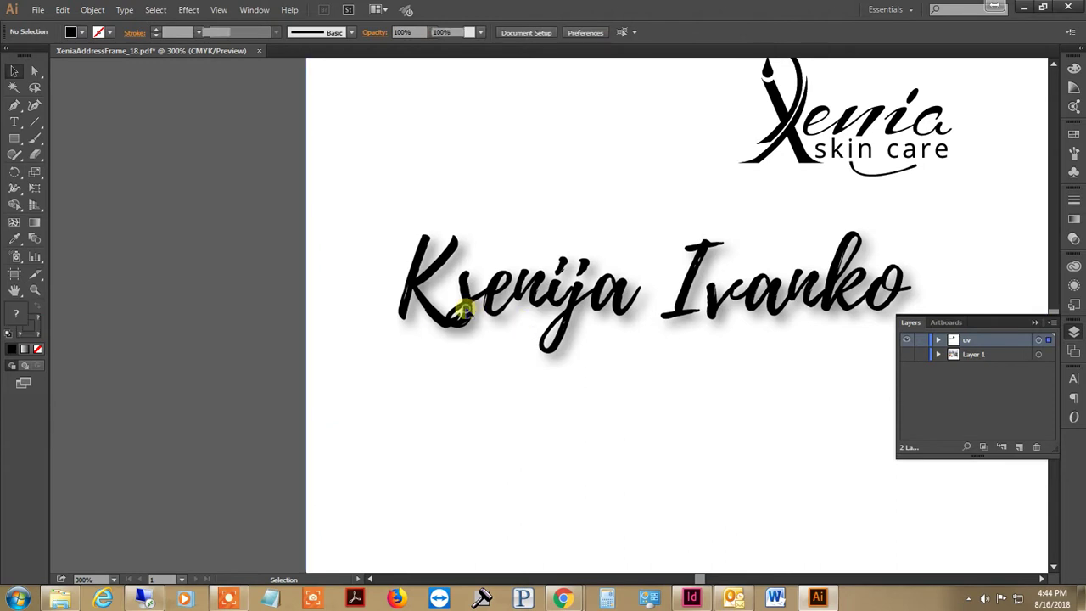
{"action": "double_click", "coordinate": [462, 312]}
{"action": "left_click", "coordinate": [462, 312]}
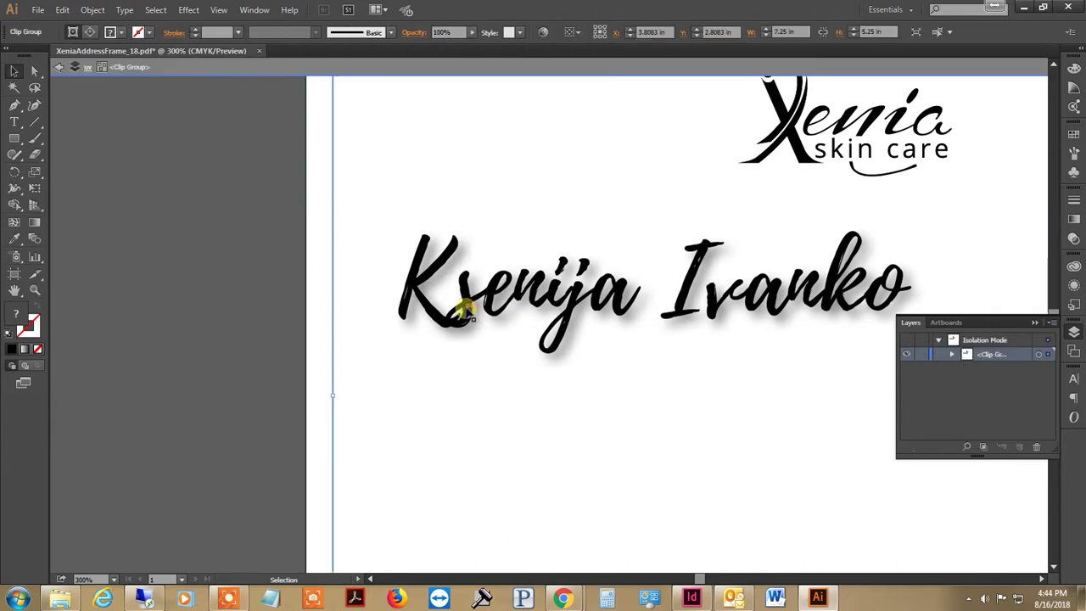
{"action": "double_click", "coordinate": [325, 317]}
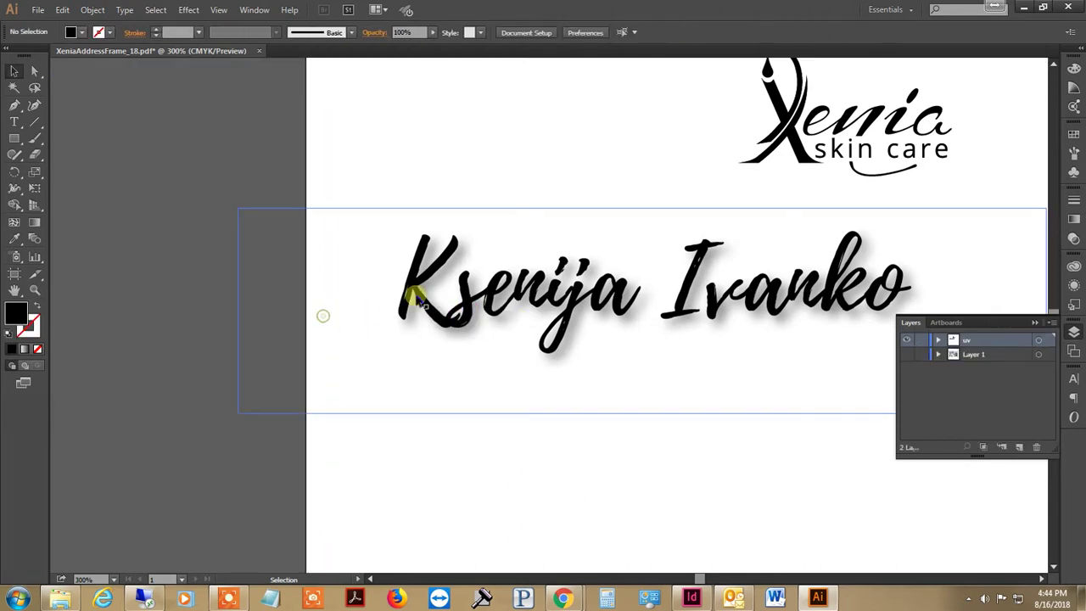
{"action": "left_click", "coordinate": [420, 297]}
{"action": "double_click", "coordinate": [419, 297]}
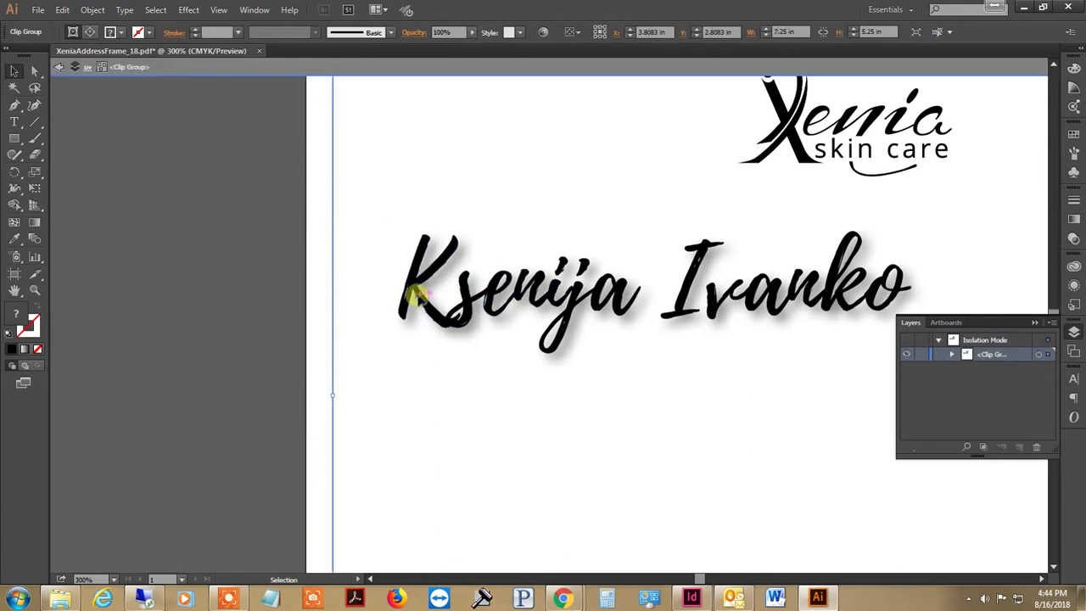
{"action": "left_click", "coordinate": [402, 302]}
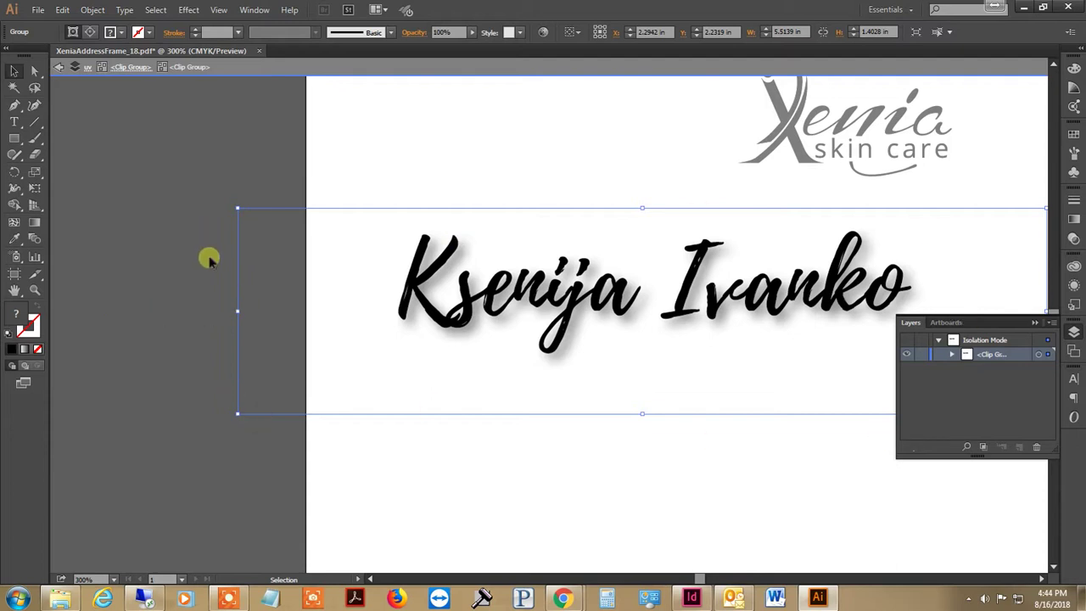
Delete the blurred shadow copy of the name, paste the script lettering back, and deselect.
{"action": "key", "text": "a"}
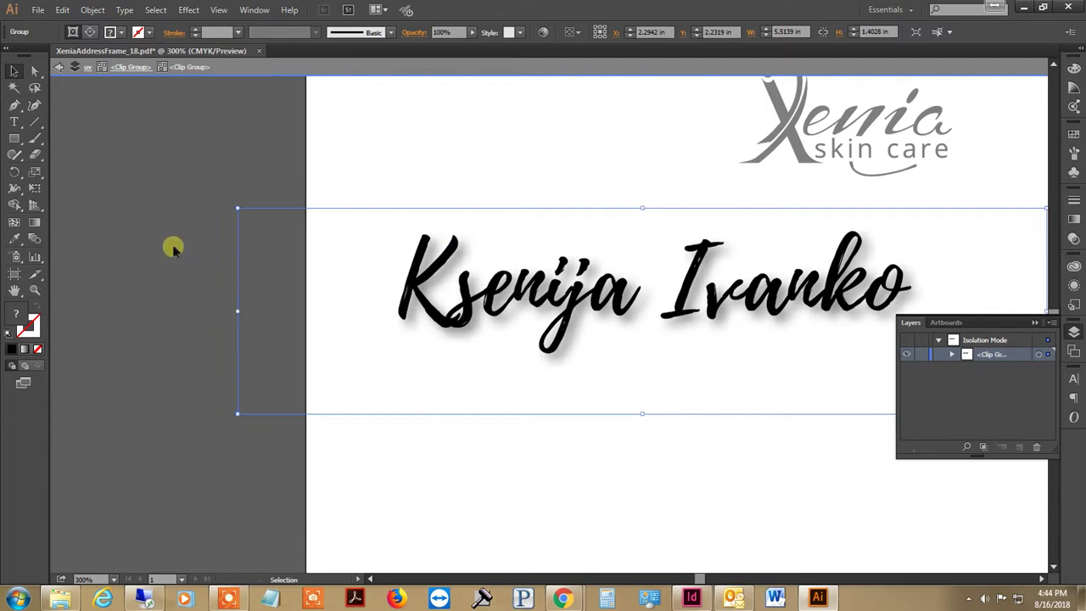
{"action": "key", "text": "ctrl+shift+e"}
{"action": "left_click", "coordinate": [460, 296]}
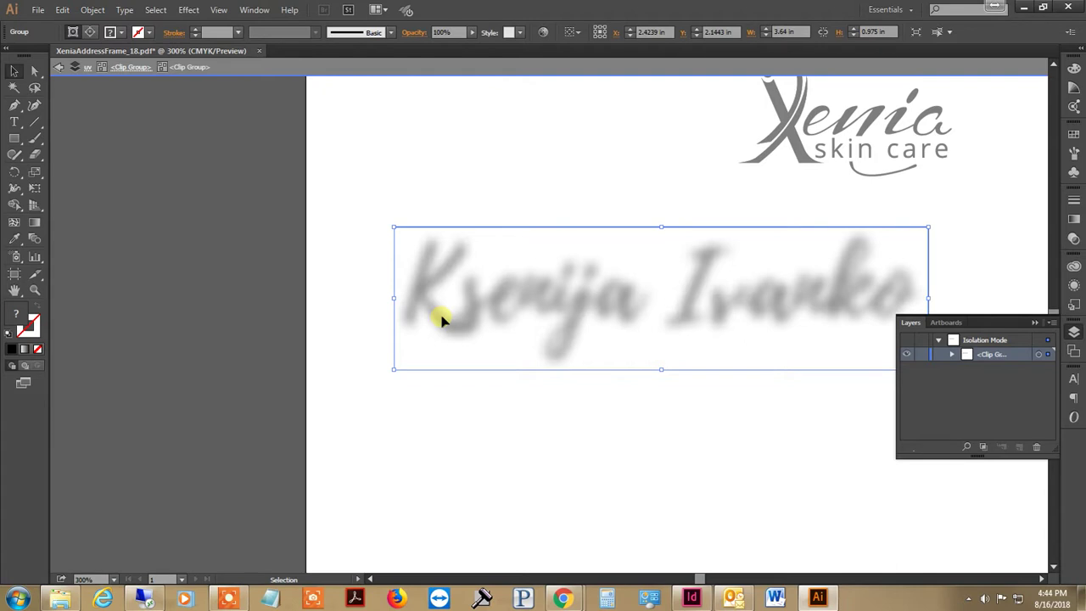
{"action": "key", "text": "Delete"}
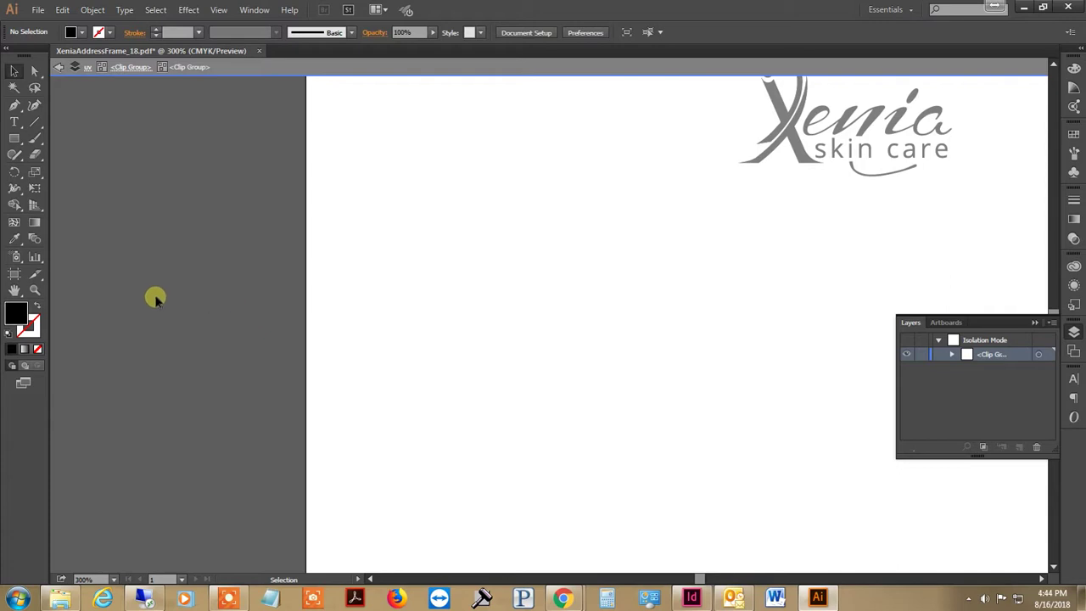
{"action": "key", "text": "ctrl+v"}
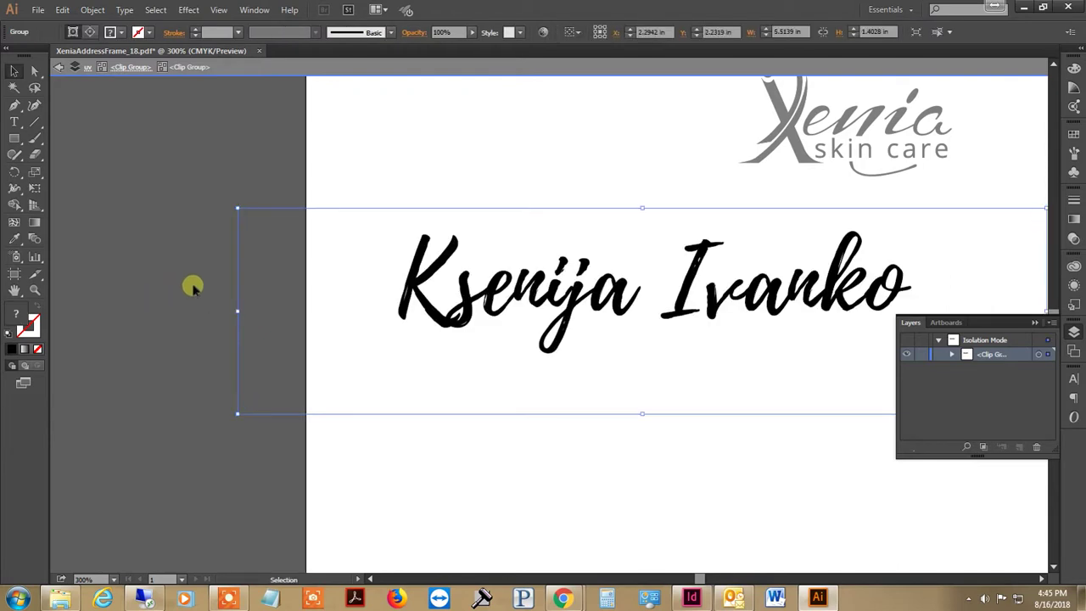
{"action": "left_click", "coordinate": [203, 261]}
Fit the card in view, exit isolation, and leave Layer 1 hidden so only logo and name show.
{"action": "key", "text": "ctrl+0"}
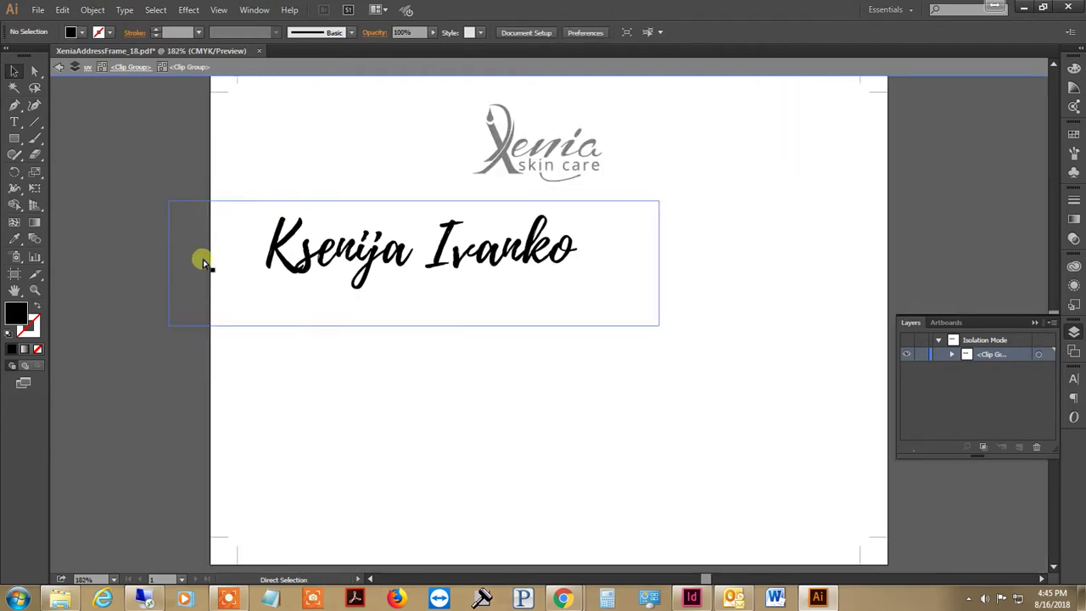
{"action": "key", "text": "v"}
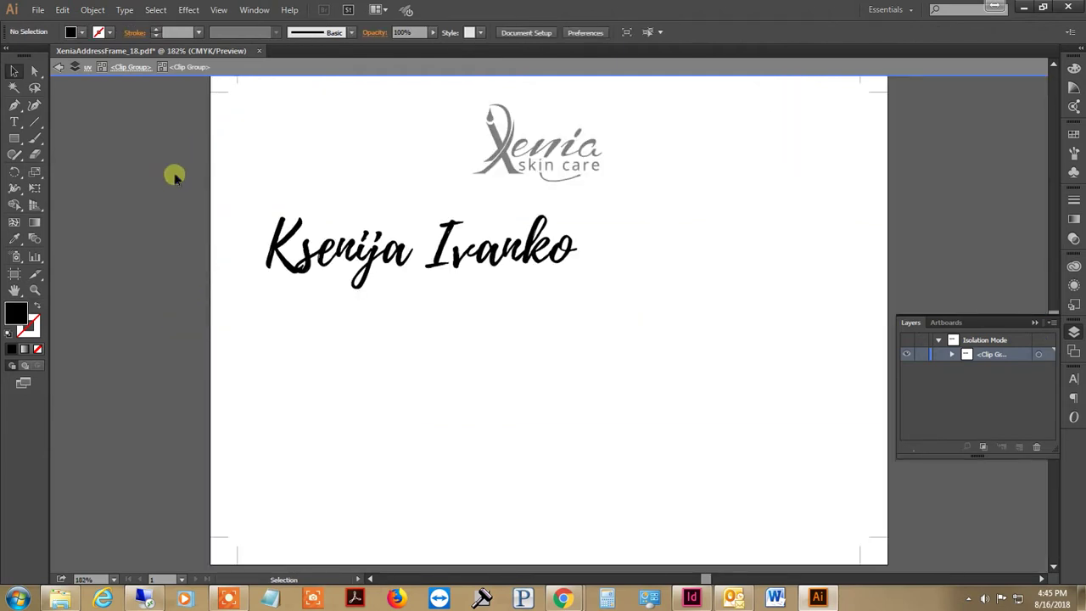
{"action": "double_click", "coordinate": [121, 182]}
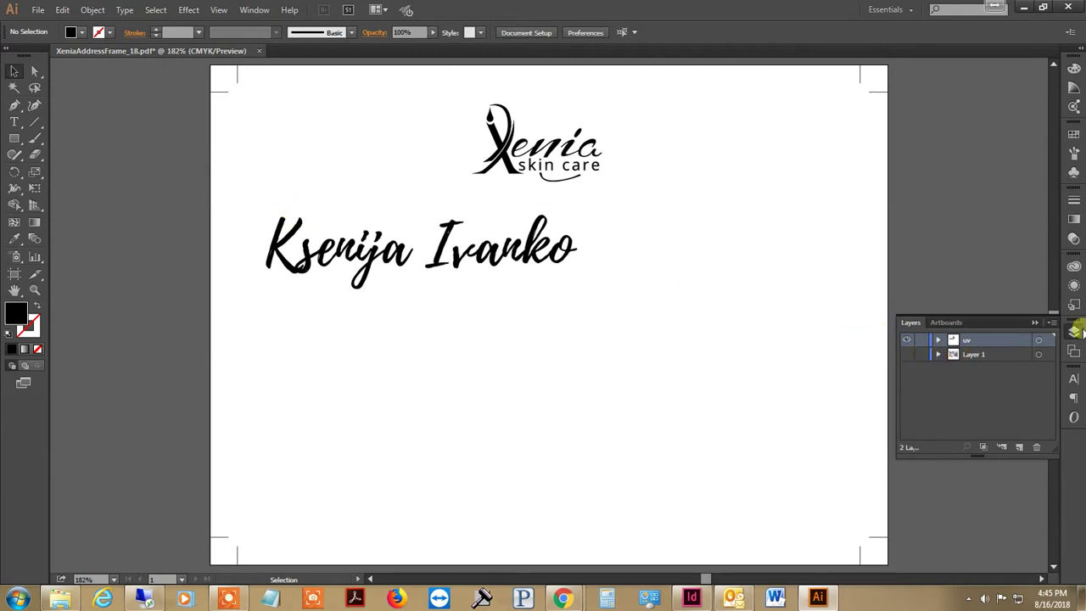
{"action": "left_click", "coordinate": [907, 354]}
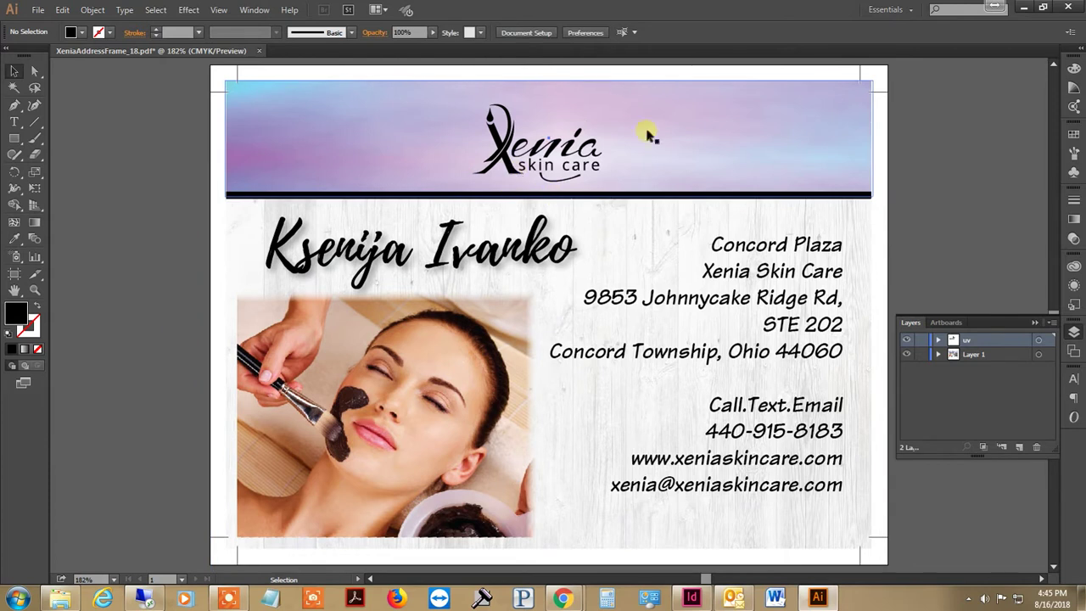
{"action": "left_click", "coordinate": [907, 354]}
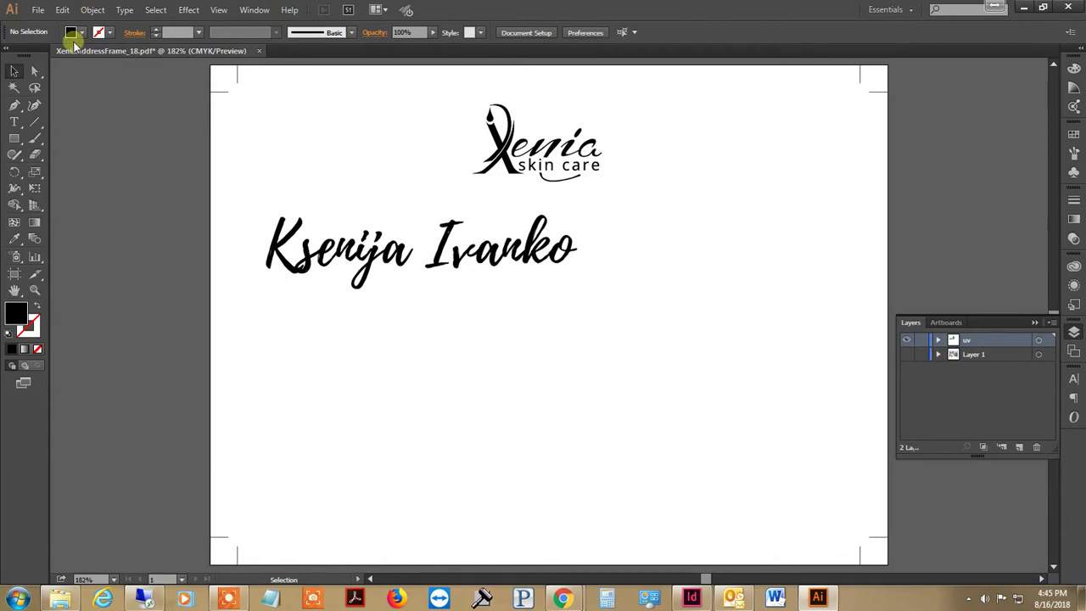
Save As XeniaAddressFrame_18_UV1 in the UV folder, replacing the existing file.
{"action": "left_click", "coordinate": [37, 9]}
{"action": "left_click", "coordinate": [58, 136]}
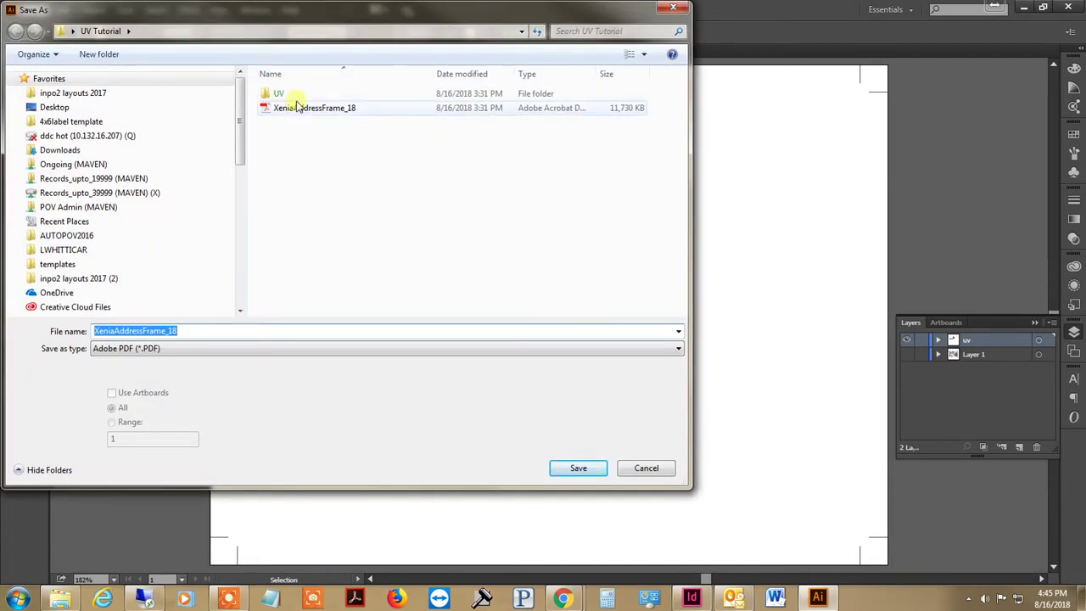
{"action": "double_click", "coordinate": [301, 92]}
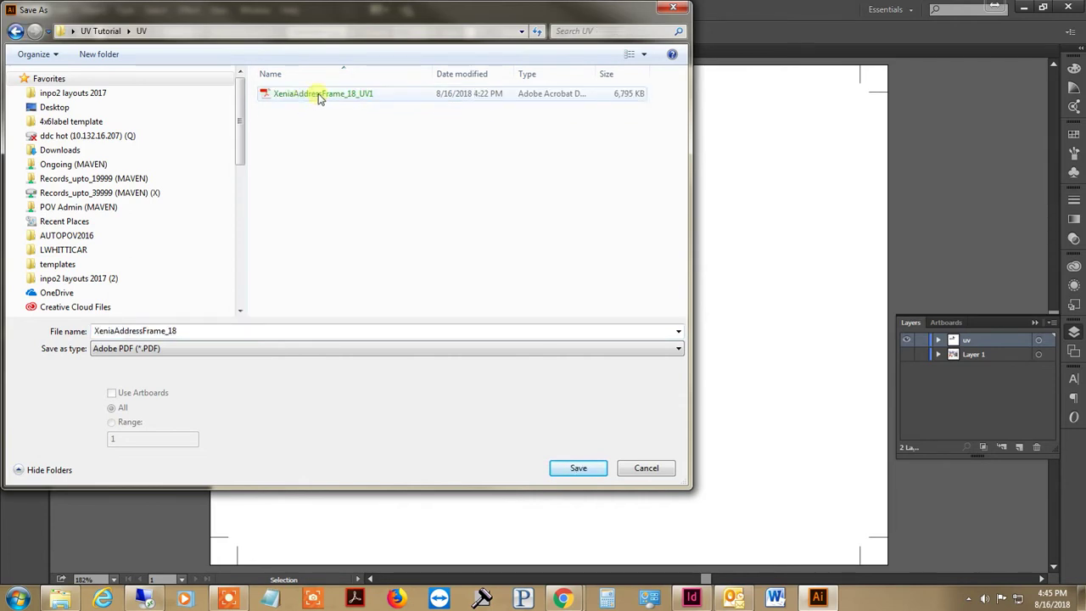
{"action": "left_click", "coordinate": [15, 30]}
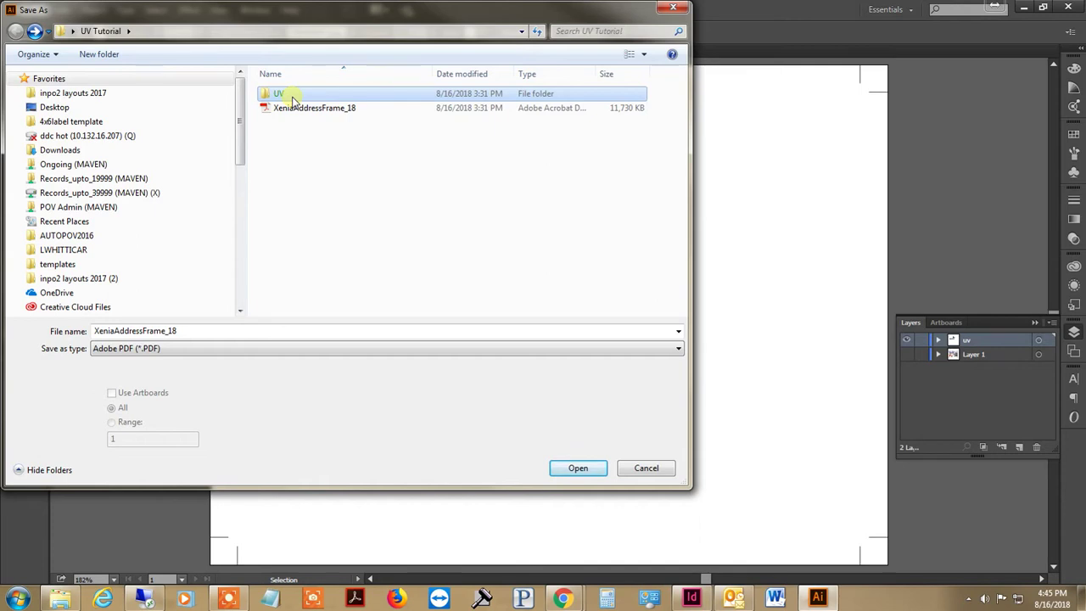
{"action": "double_click", "coordinate": [288, 94]}
{"action": "left_click", "coordinate": [291, 94]}
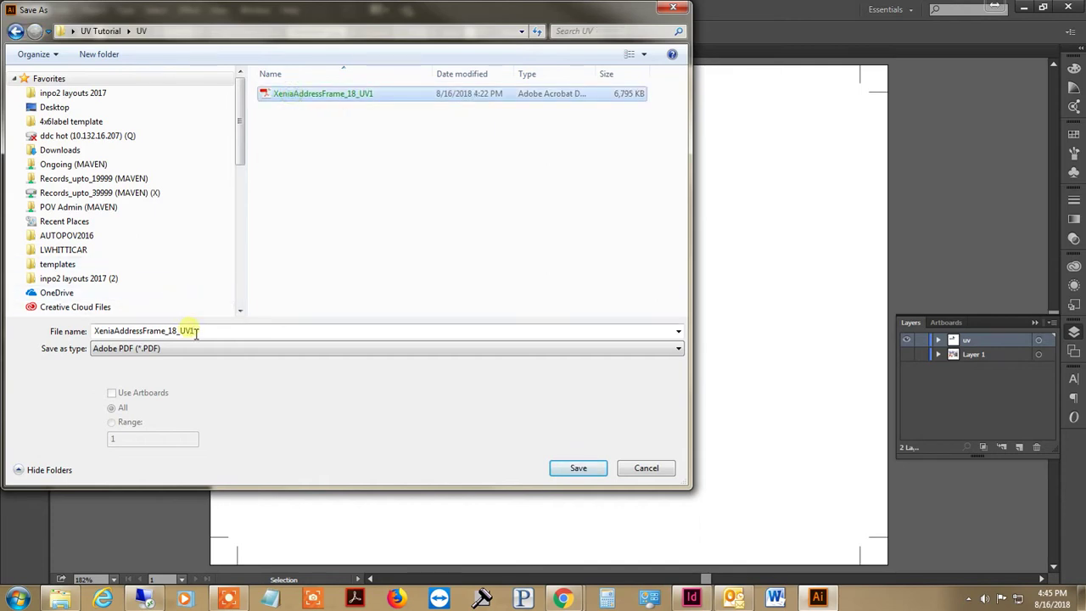
{"action": "left_click", "coordinate": [577, 467]}
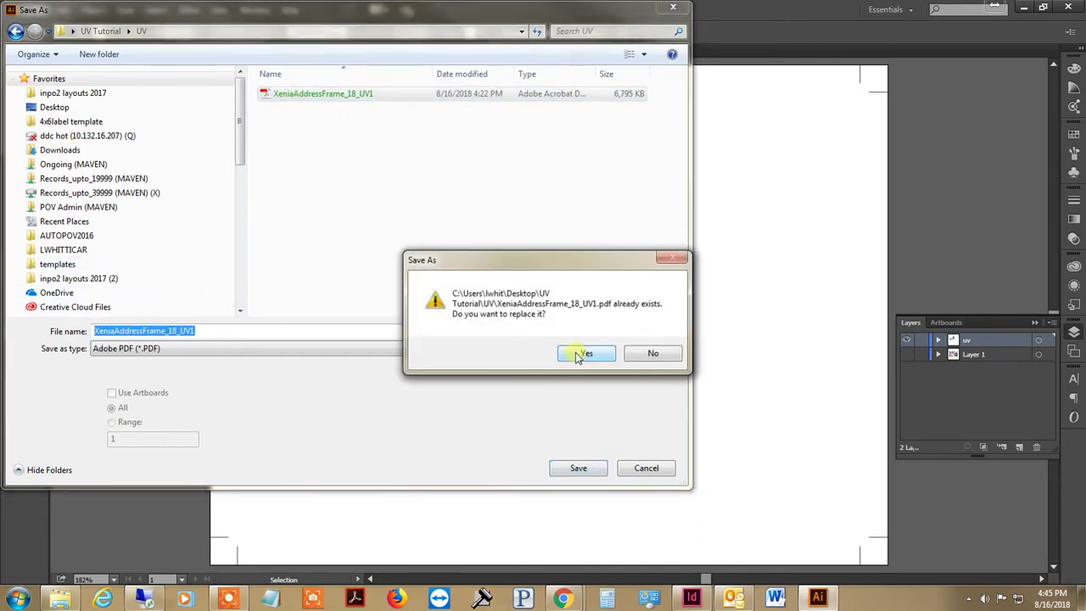
{"action": "left_click", "coordinate": [576, 355]}
Use the POVpress preset with trim marks off and 0 in bleed on all sides, then save.
{"action": "left_click", "coordinate": [445, 132]}
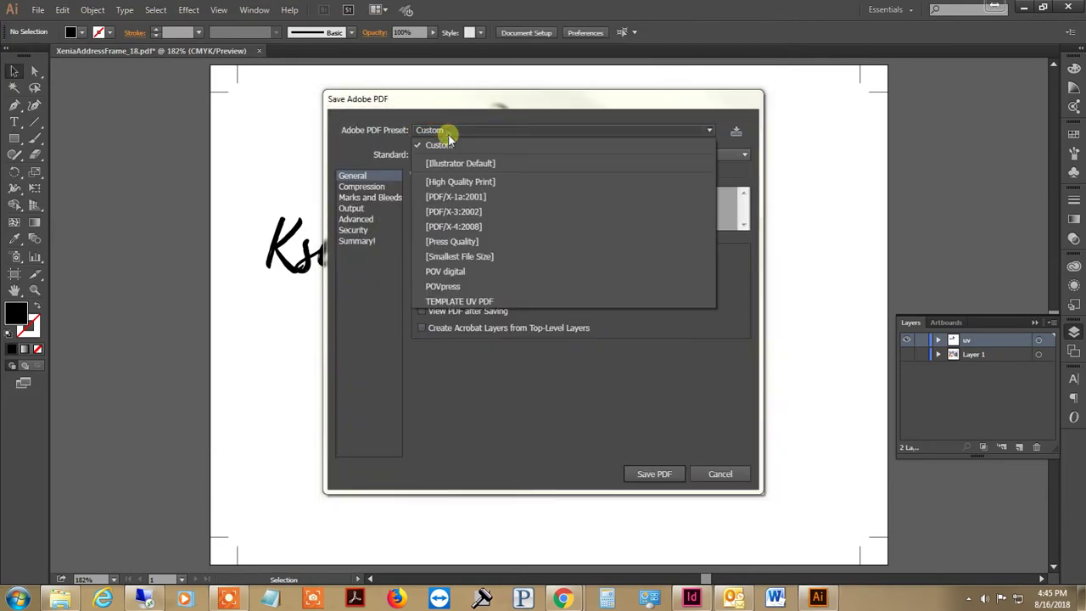
{"action": "left_click", "coordinate": [449, 286]}
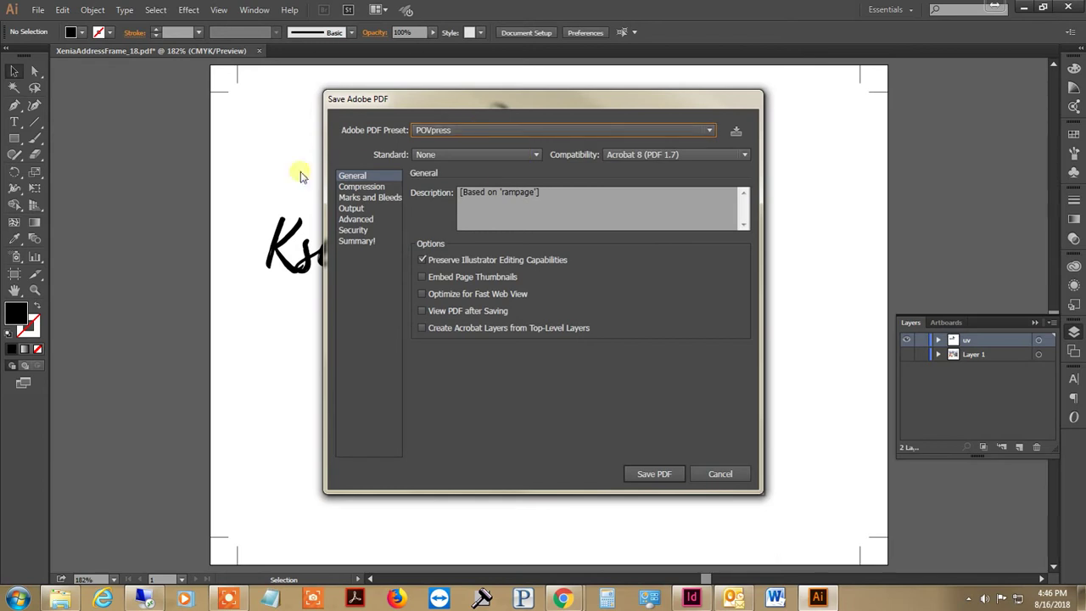
{"action": "left_click", "coordinate": [373, 198]}
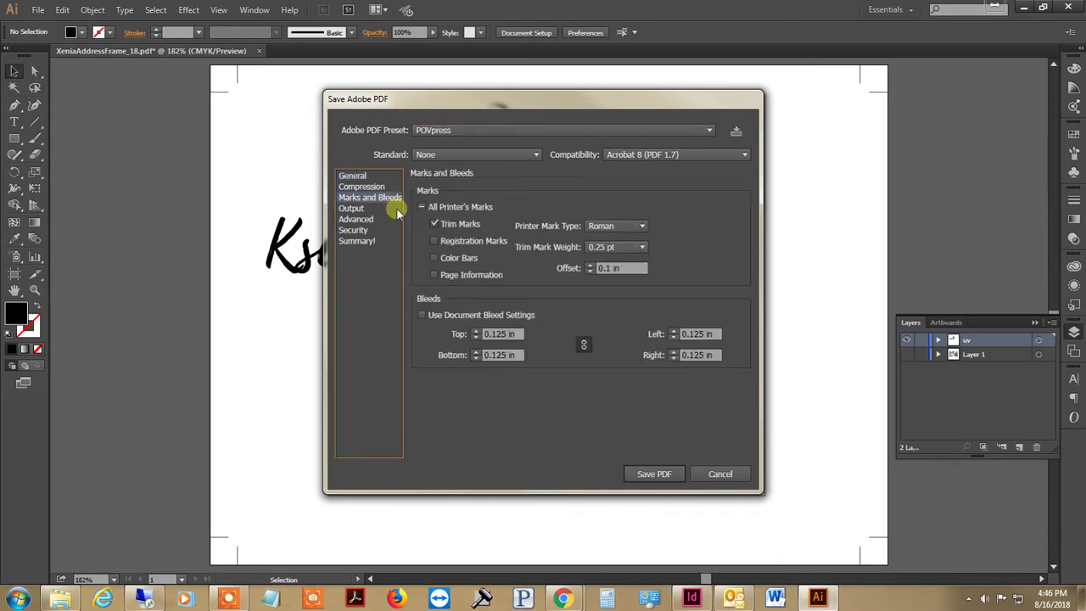
{"action": "left_click", "coordinate": [433, 225]}
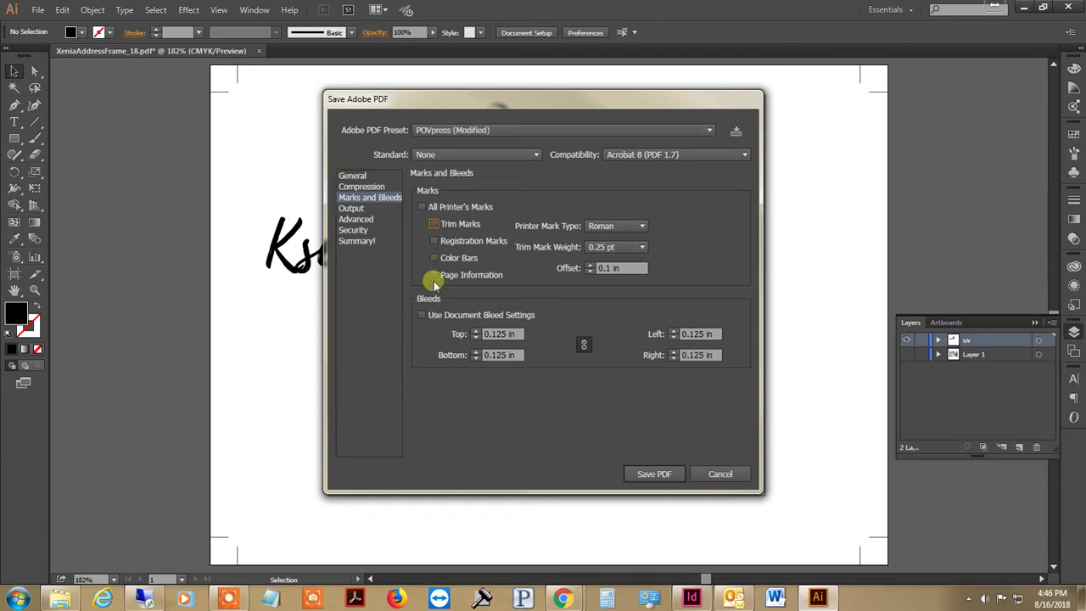
{"action": "left_click", "coordinate": [475, 337]}
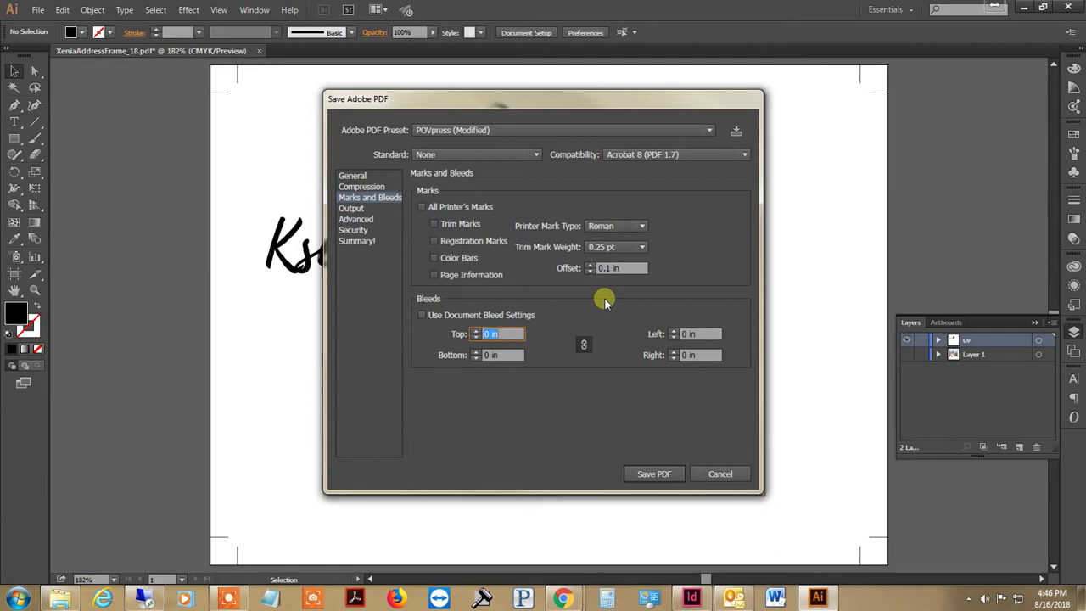
{"action": "left_click", "coordinate": [628, 474]}
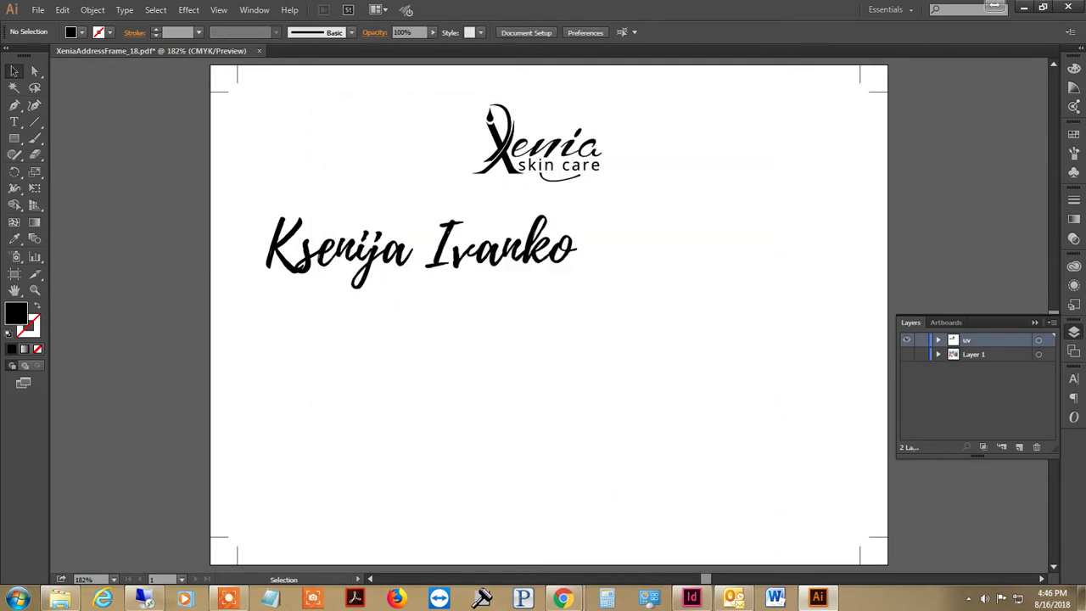
Preview XeniaAddressFrame_18_UV1 in Explorer's UV folder with an enlarged preview pane.
{"action": "key", "text": "alt+Tab"}
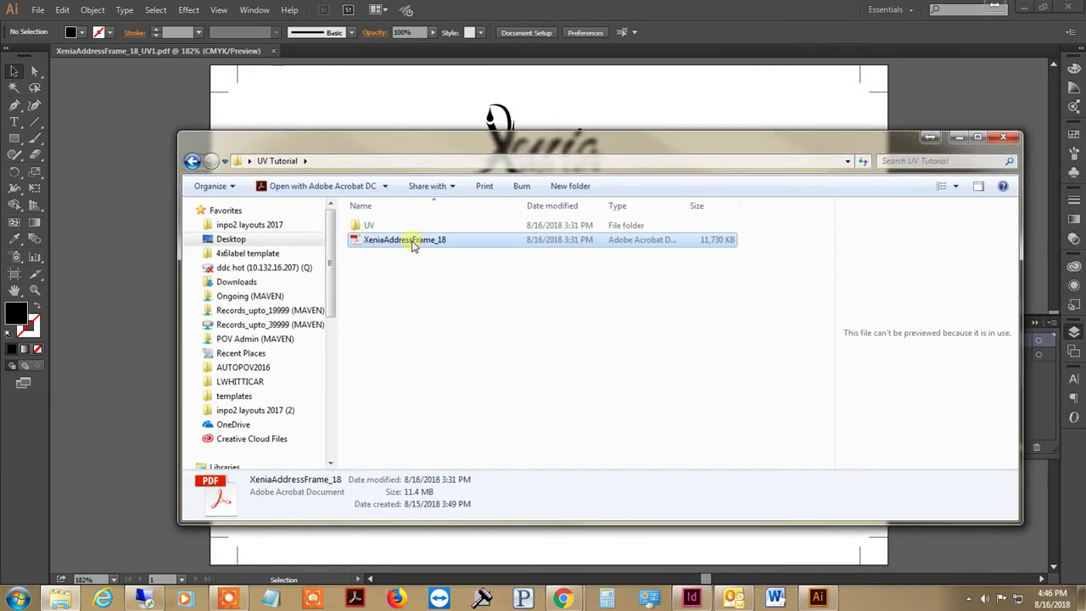
{"action": "double_click", "coordinate": [407, 228]}
{"action": "left_click", "coordinate": [447, 231]}
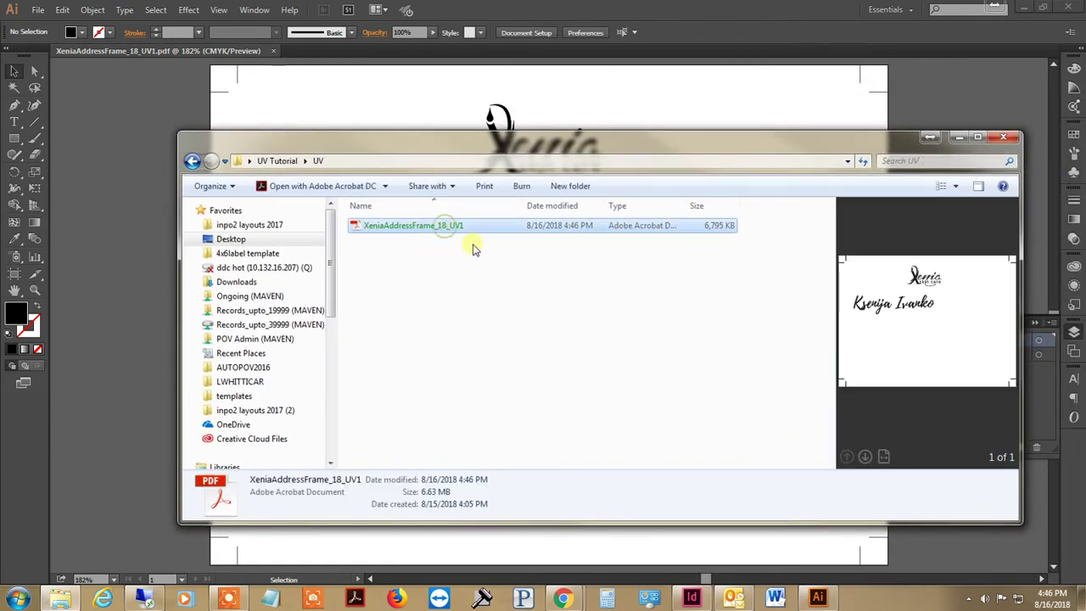
{"action": "left_click_drag", "start_coordinate": [843, 141], "coordinate": [552, 100]}
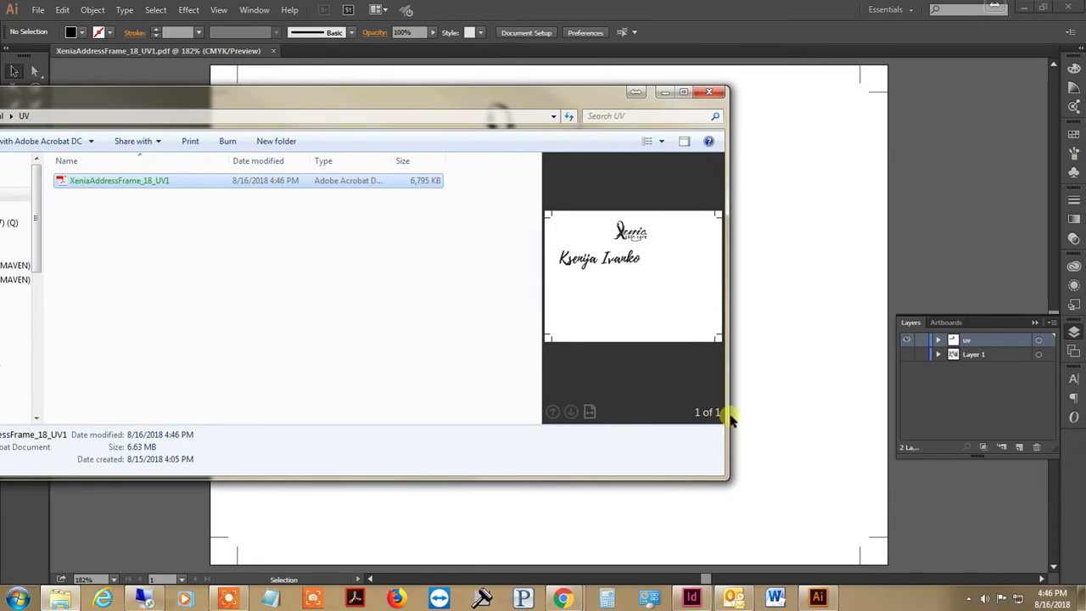
{"action": "left_click_drag", "start_coordinate": [729, 417], "coordinate": [1001, 381]}
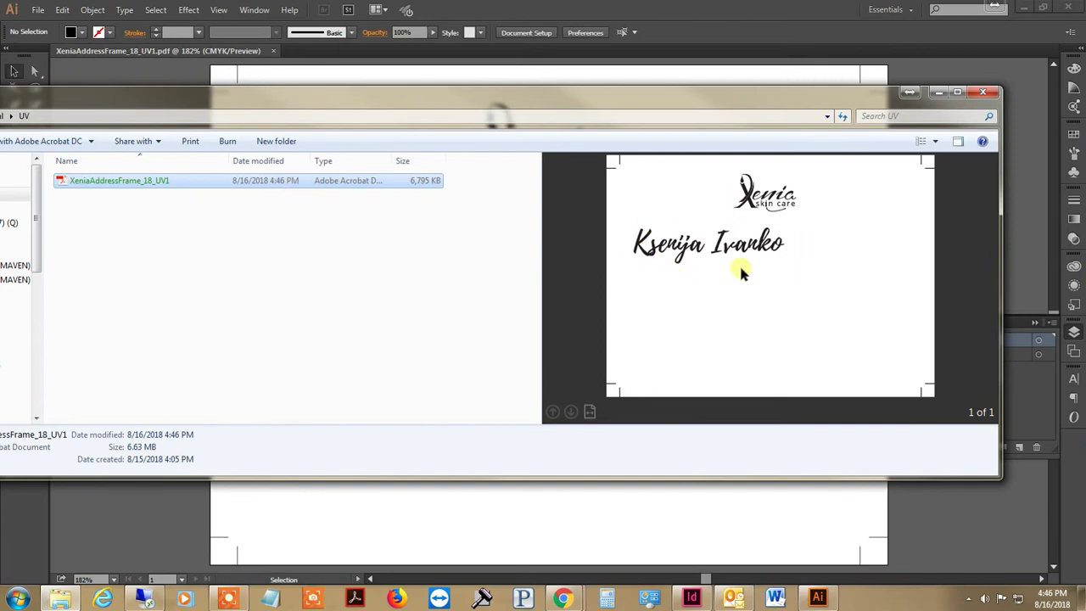
Open XeniaAddressFrame_18_UV1.pdf in Acrobat and toggle the Process Black separation off and on.
{"action": "double_click", "coordinate": [638, 167]}
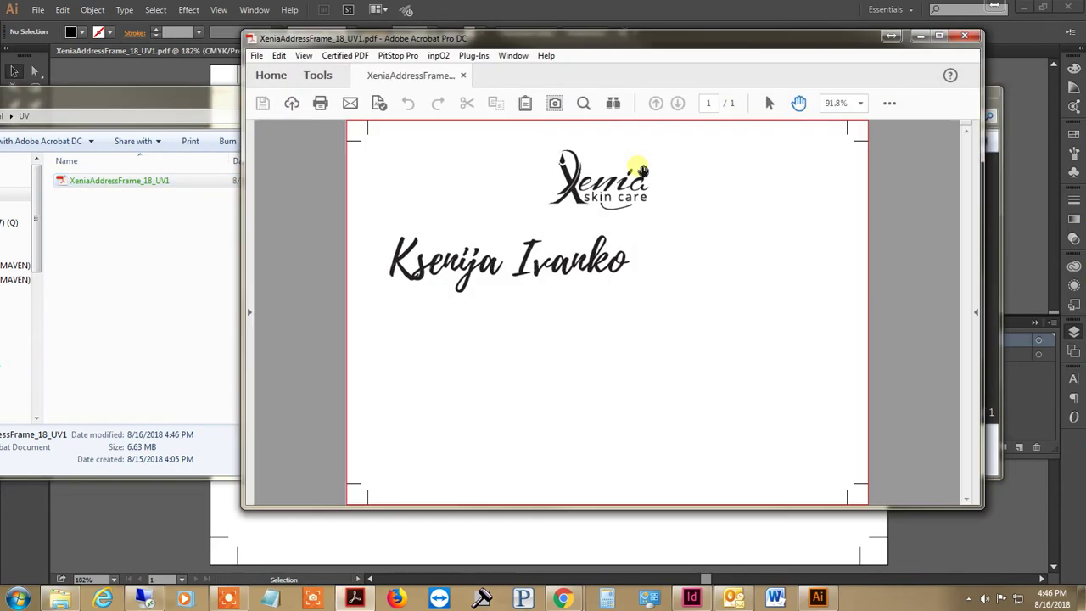
{"action": "left_click", "coordinate": [939, 37]}
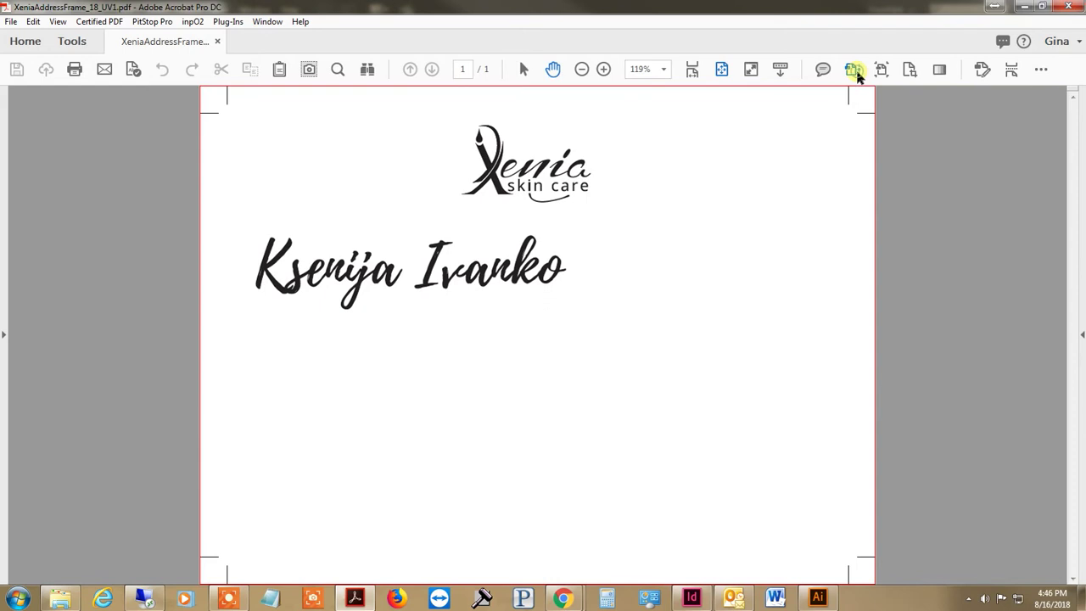
{"action": "left_click", "coordinate": [851, 73]}
{"action": "left_click_drag", "start_coordinate": [787, 105], "coordinate": [784, 49]}
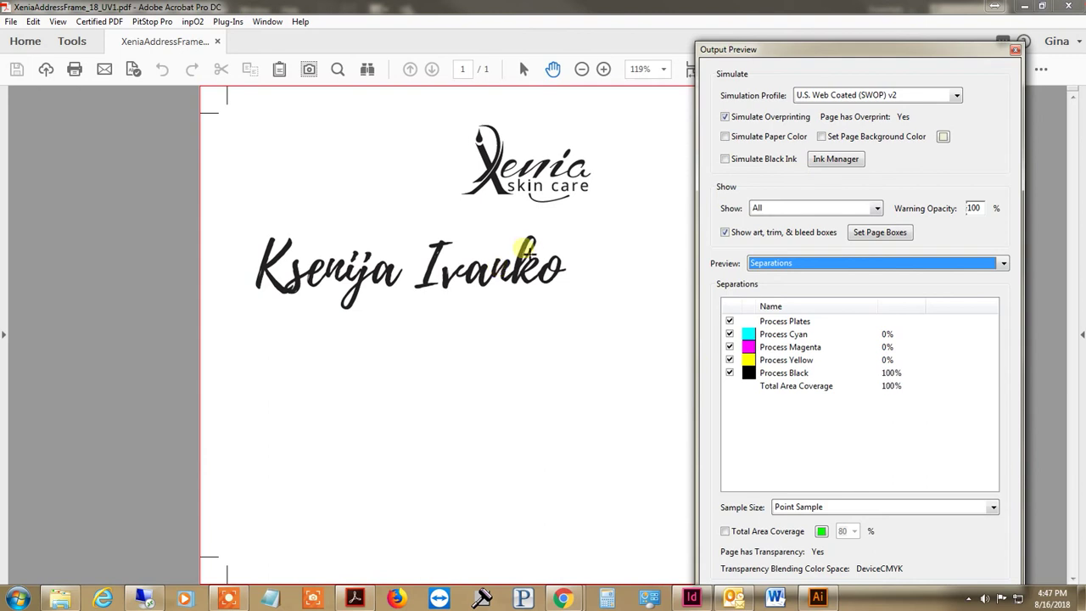
{"action": "left_click", "coordinate": [729, 373]}
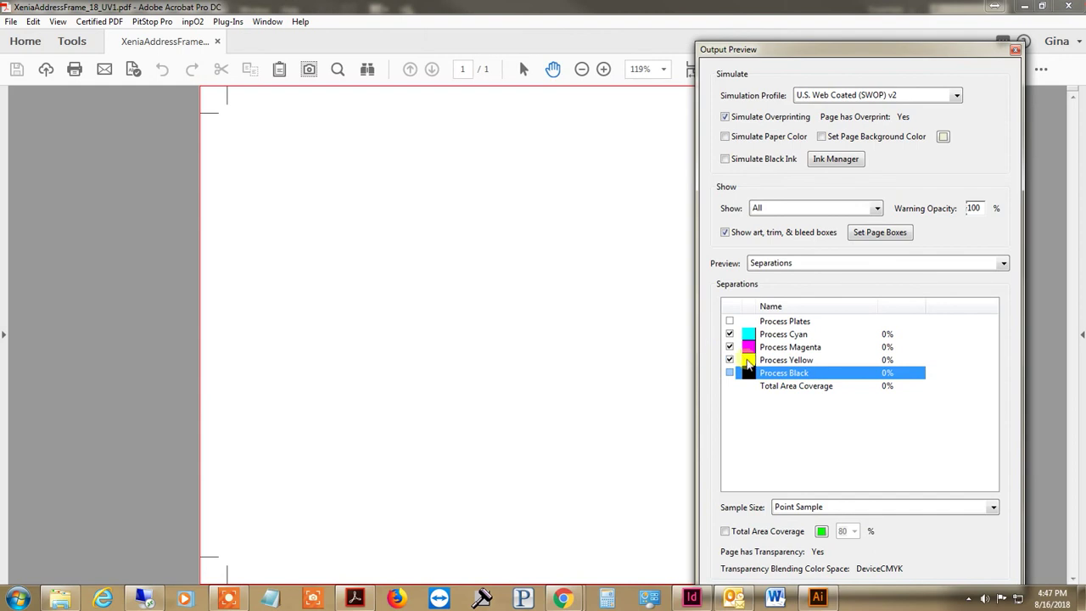
{"action": "left_click", "coordinate": [729, 373]}
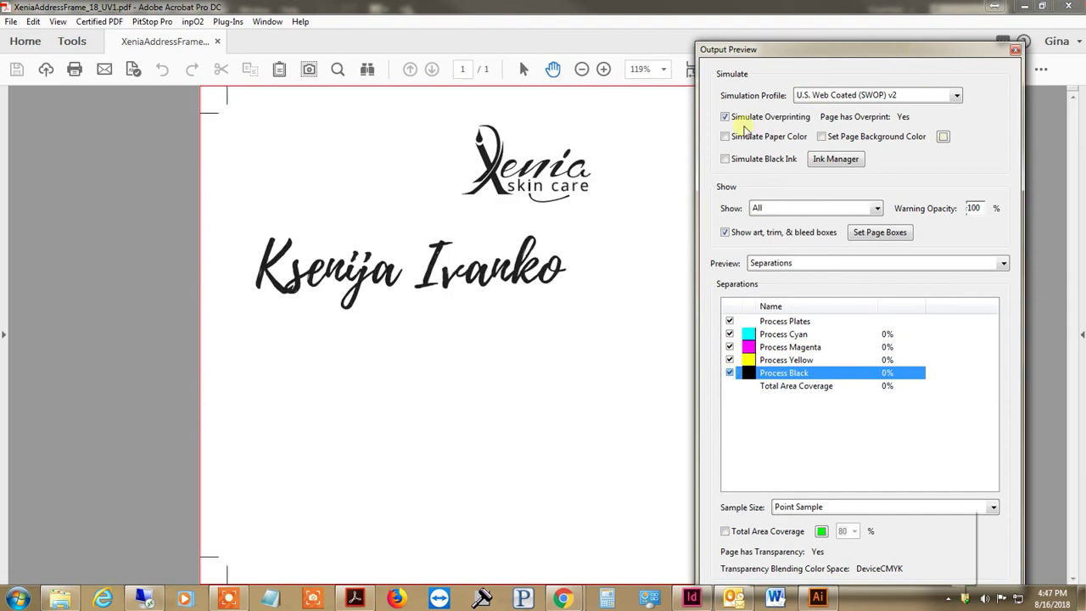